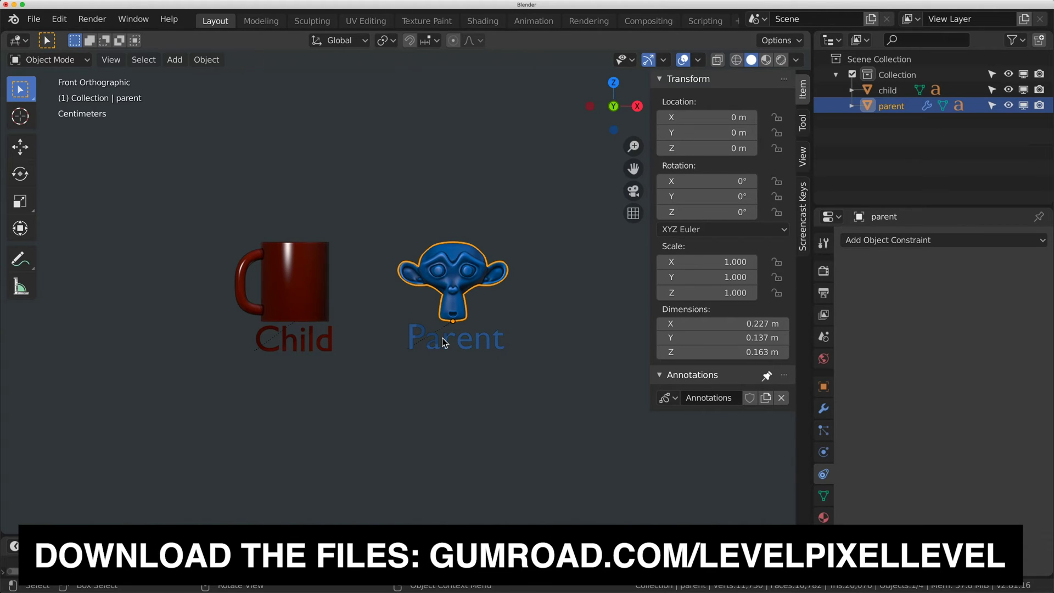
Step: Try moving the monkey, put it back in place, and select it
{"action": "key", "text": "g"}
{"action": "key", "text": "g"}
{"action": "left_click", "coordinate": [308, 283]}
{"action": "key", "text": "g"}
{"action": "left_click", "coordinate": [449, 278]}
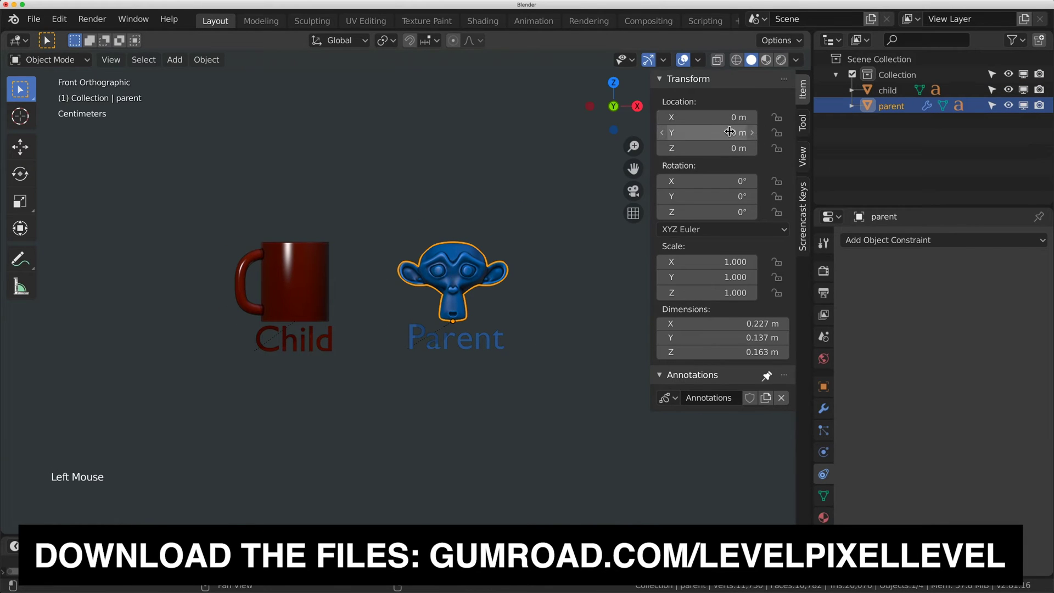
Step: Add a Child Of constraint on the red mug targeting 'parent', then select Suzanne
{"action": "left_click", "coordinate": [274, 270]}
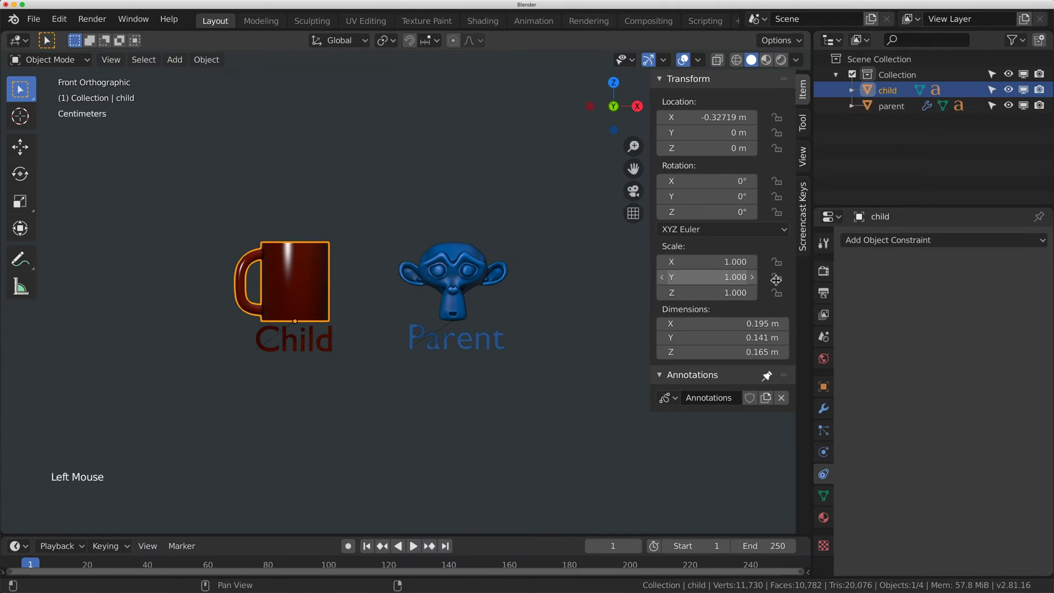
{"action": "left_click", "coordinate": [902, 242]}
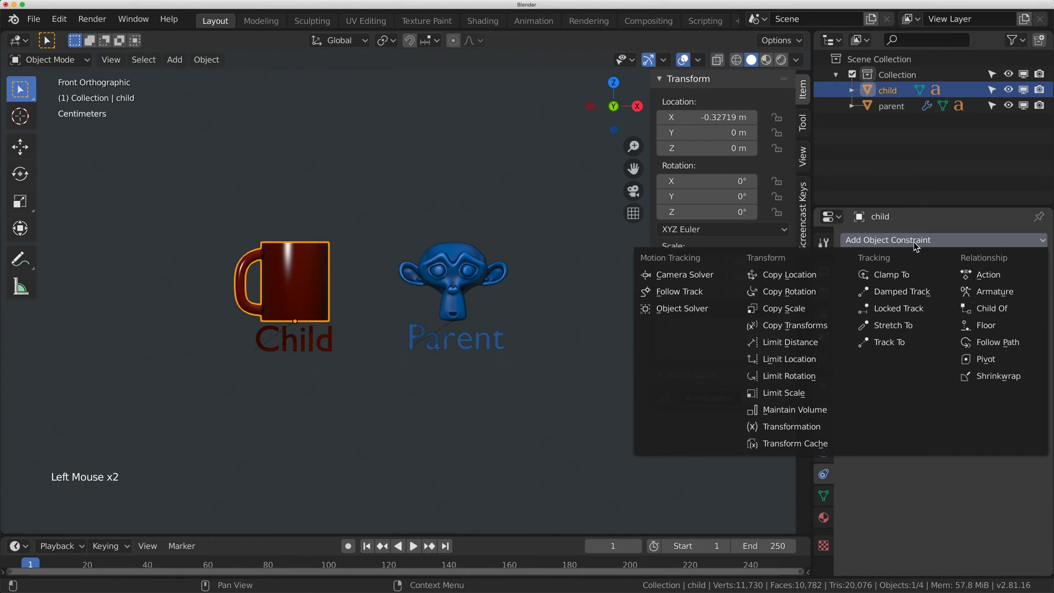
{"action": "left_click", "coordinate": [986, 308]}
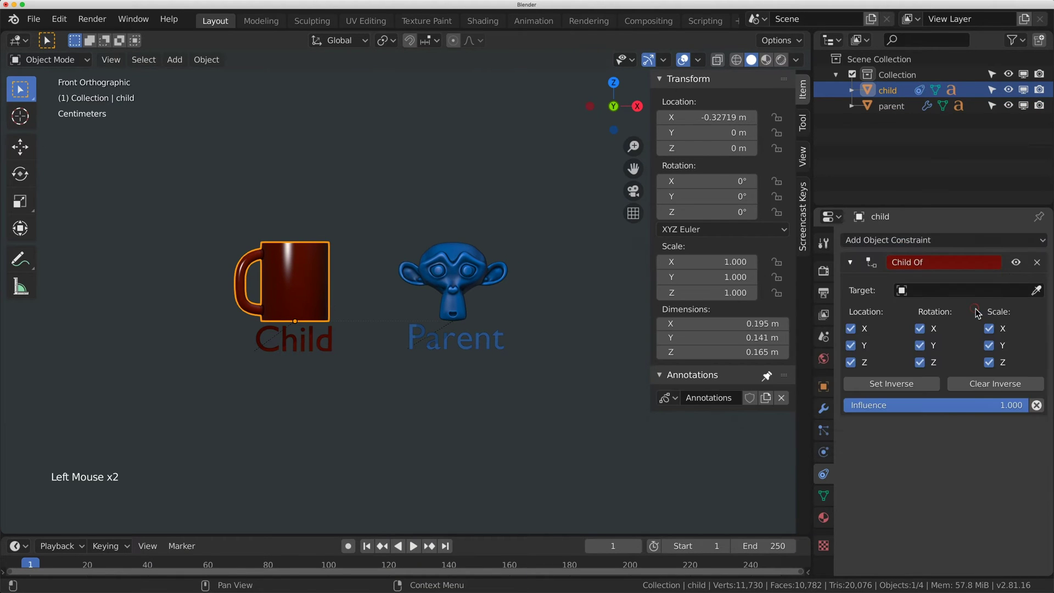
{"action": "left_click", "coordinate": [940, 297]}
{"action": "left_click", "coordinate": [914, 330]}
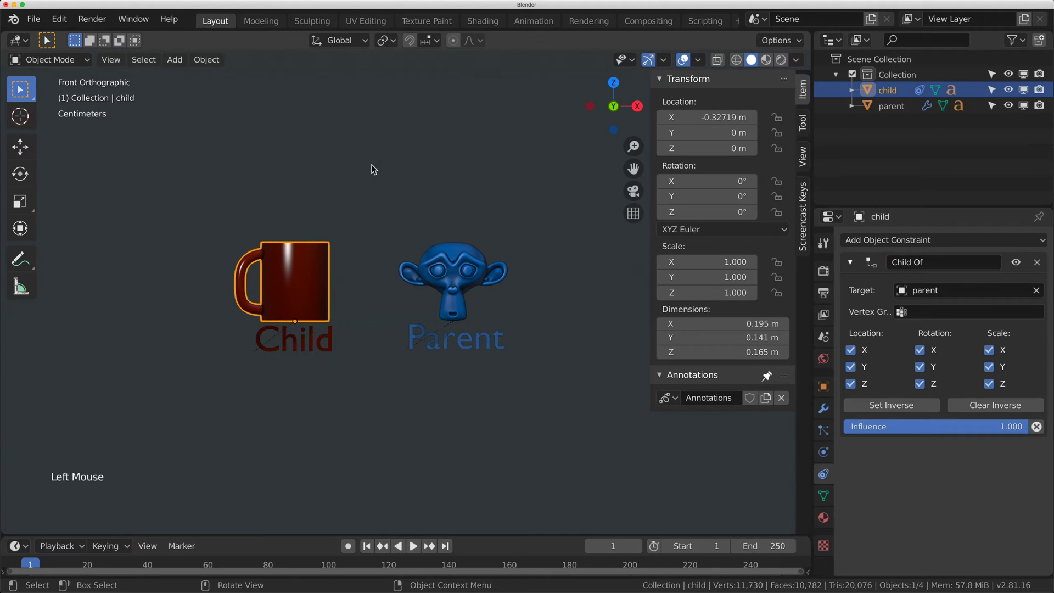
{"action": "left_click", "coordinate": [461, 284]}
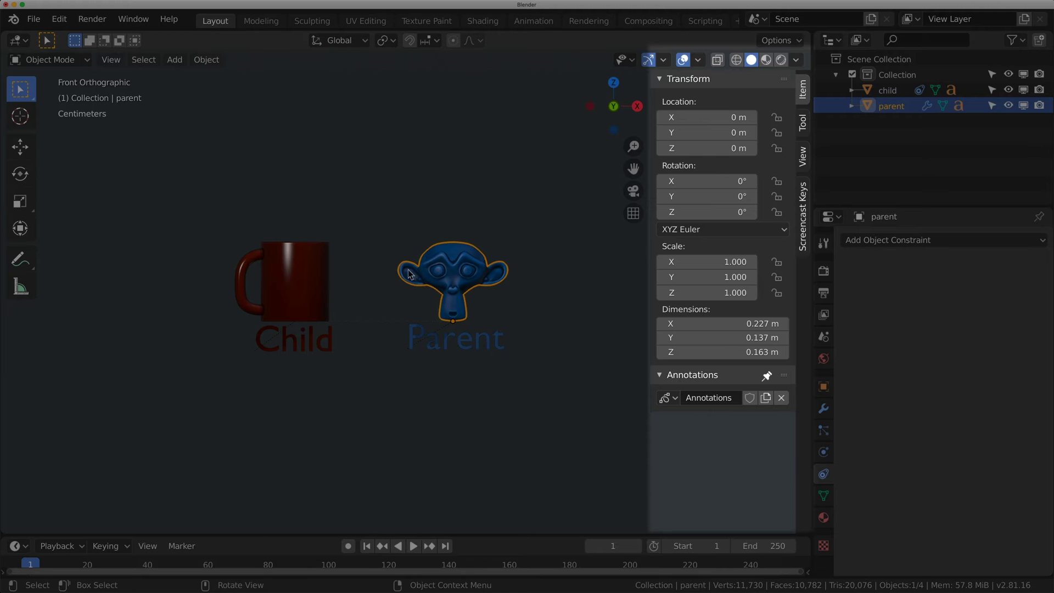
Step: Raise and tilt the monkey to check that the mug follows it
{"action": "scroll", "coordinate": [415, 253], "scroll_direction": "down", "scroll_amount": 1}
{"action": "middle_click_drag", "start_coordinate": [415, 254], "coordinate": [423, 265], "text": "shift"}
{"action": "scroll", "coordinate": [423, 265], "scroll_direction": "down", "scroll_amount": 1}
{"action": "scroll", "coordinate": [423, 265], "scroll_direction": "up", "scroll_amount": 1}
{"action": "key", "text": "g"}
{"action": "left_click", "coordinate": [458, 148]}
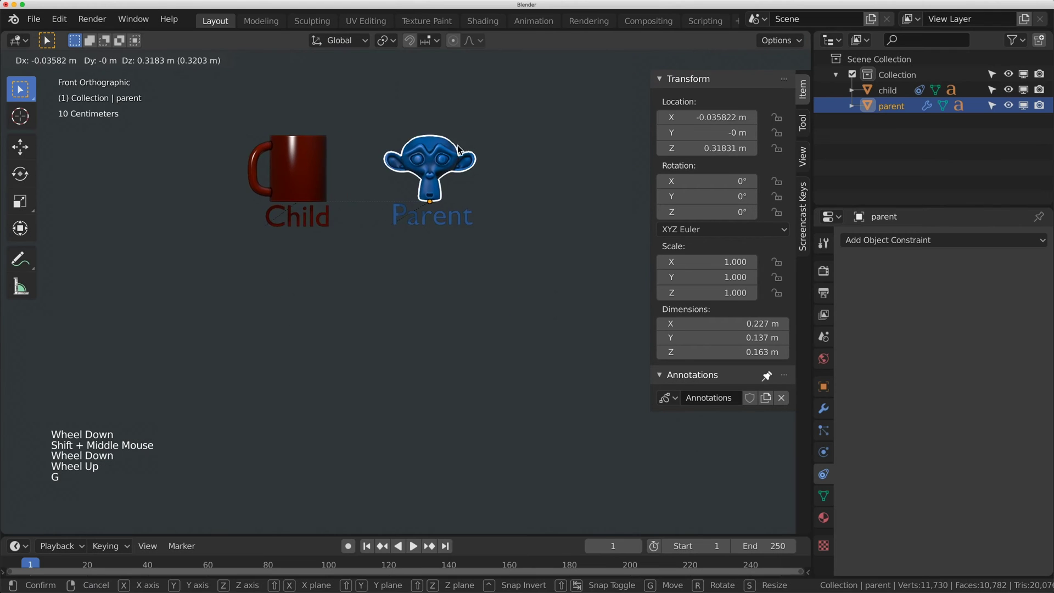
{"action": "key", "text": "r"}
{"action": "left_click", "coordinate": [359, 103]}
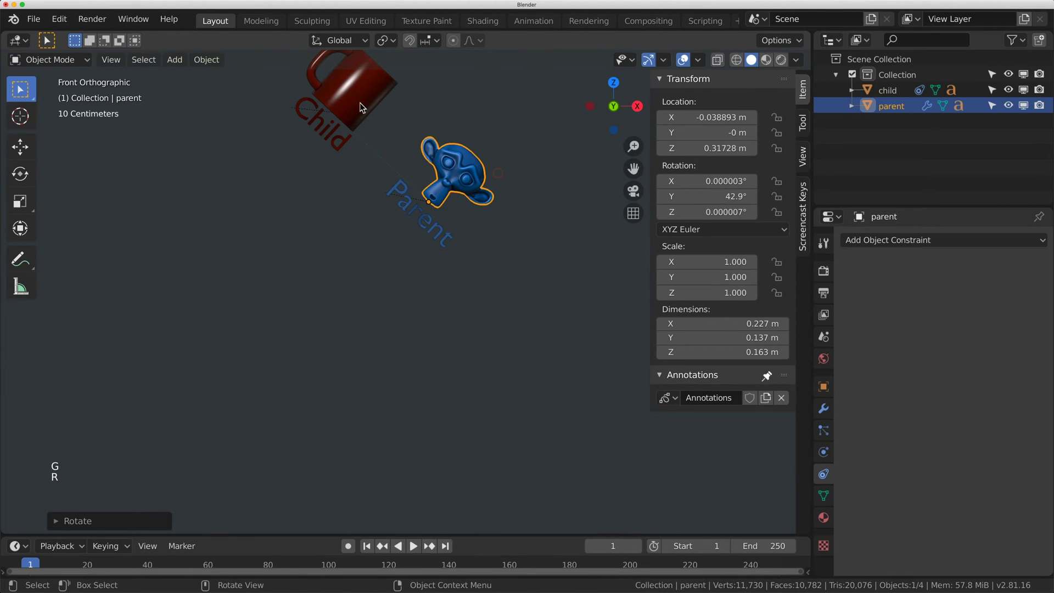
{"action": "left_click", "coordinate": [360, 103]}
{"action": "middle_click_drag", "start_coordinate": [359, 103], "coordinate": [363, 110], "text": "shift"}
{"action": "scroll", "coordinate": [363, 109], "scroll_direction": "up", "scroll_amount": 1}
{"action": "left_click", "coordinate": [450, 165]}
Step: Rotate the monkey nearly upright, scale it back near 1.0, and shift it right
{"action": "key", "text": "g"}
{"action": "key", "text": "r"}
{"action": "left_click", "coordinate": [366, 151]}
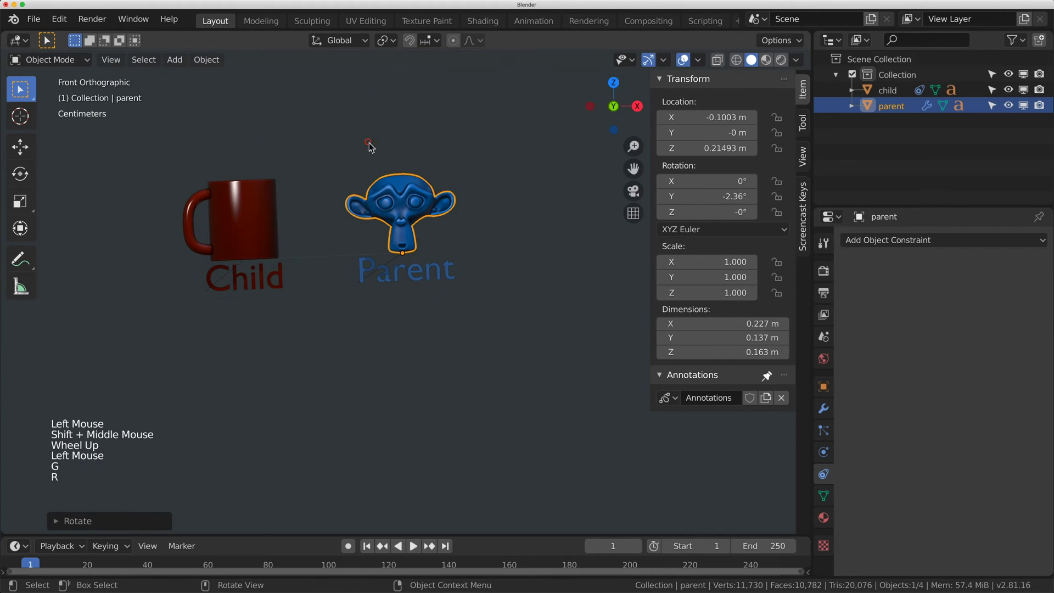
{"action": "left_click", "coordinate": [291, 232]}
{"action": "left_click", "coordinate": [400, 214]}
{"action": "key", "text": "g"}
{"action": "left_click", "coordinate": [345, 208]}
{"action": "key", "text": "r"}
{"action": "left_click", "coordinate": [393, 204]}
{"action": "key", "text": "s"}
{"action": "left_click", "coordinate": [403, 207]}
{"action": "key", "text": "g"}
{"action": "left_click", "coordinate": [535, 195]}
Step: Turn off the mug's Child Of rotation axes and test rotating the monkey again
{"action": "left_click", "coordinate": [302, 178]}
{"action": "left_click_drag", "start_coordinate": [920, 349], "coordinate": [928, 398]}
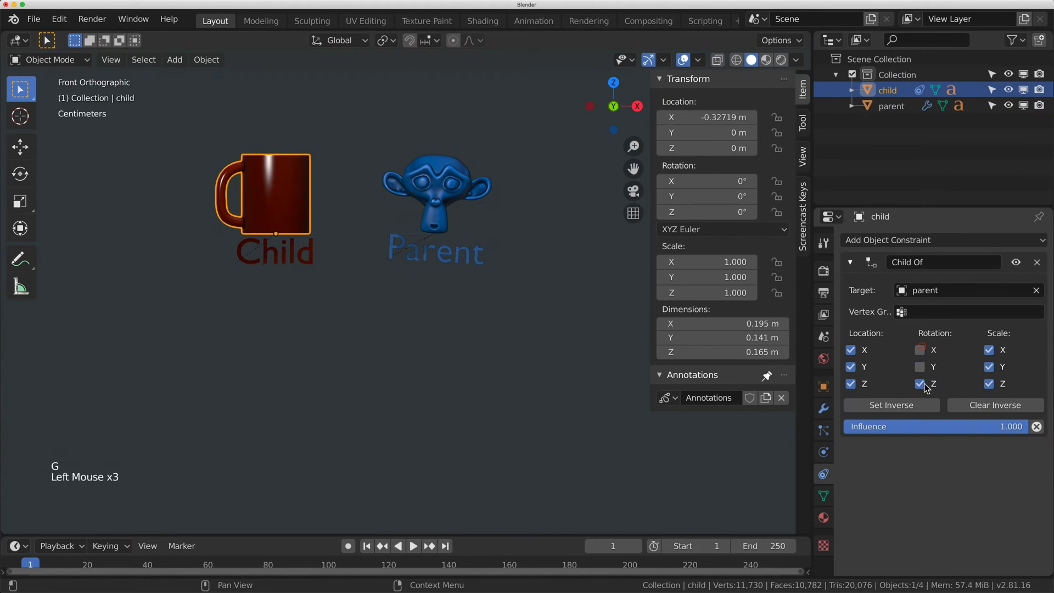
{"action": "left_click", "coordinate": [436, 197]}
{"action": "key", "text": "g"}
{"action": "key", "text": "r"}
{"action": "left_click", "coordinate": [431, 251]}
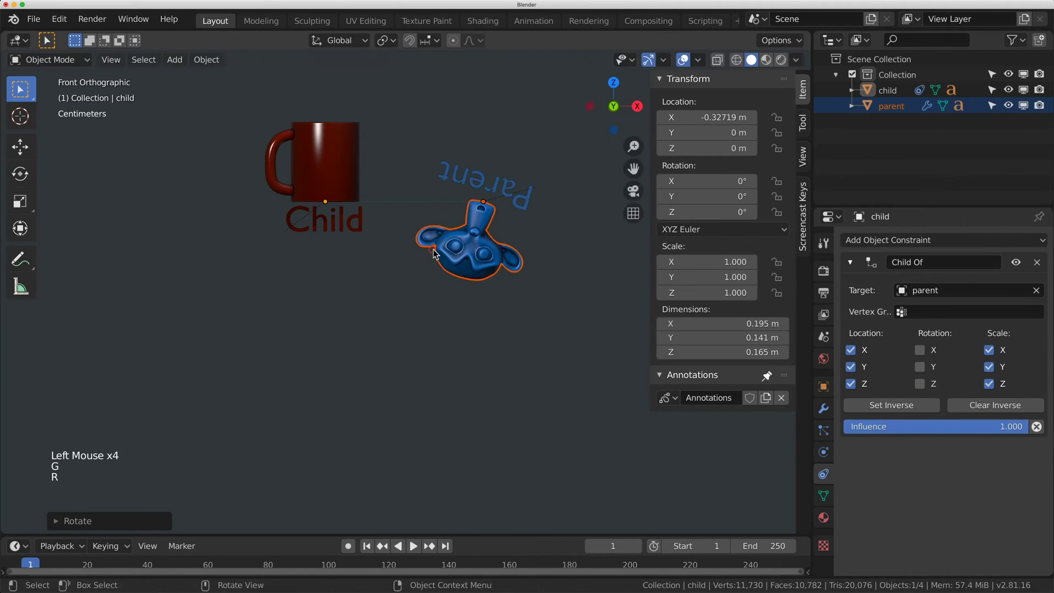
{"action": "key", "text": "r"}
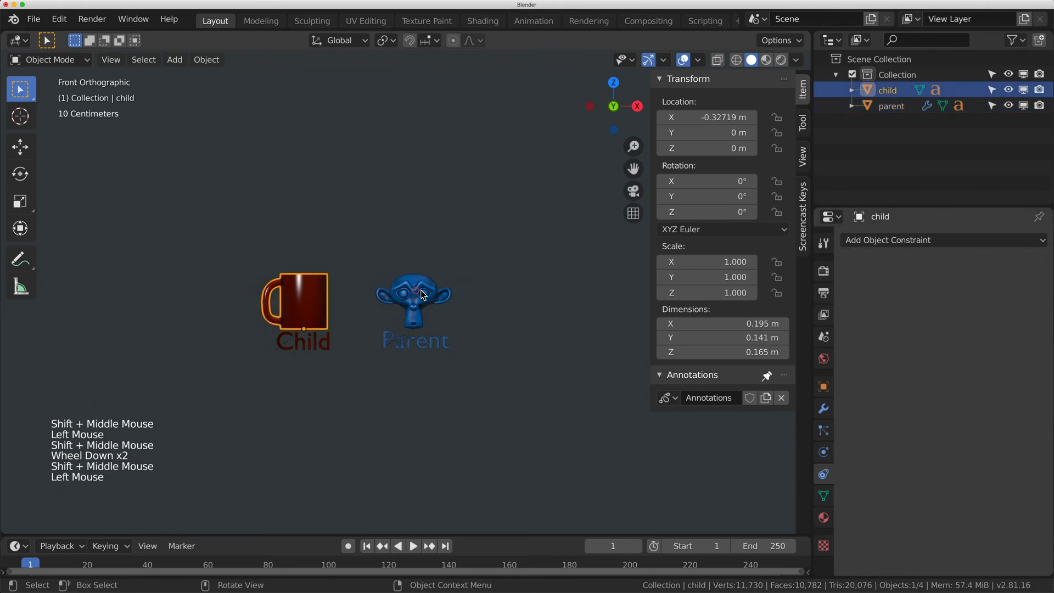
Step: Move the monkey up and to the right while the mug stays put
{"action": "left_click", "coordinate": [428, 299]}
{"action": "key", "text": "g"}
{"action": "left_click", "coordinate": [466, 170]}
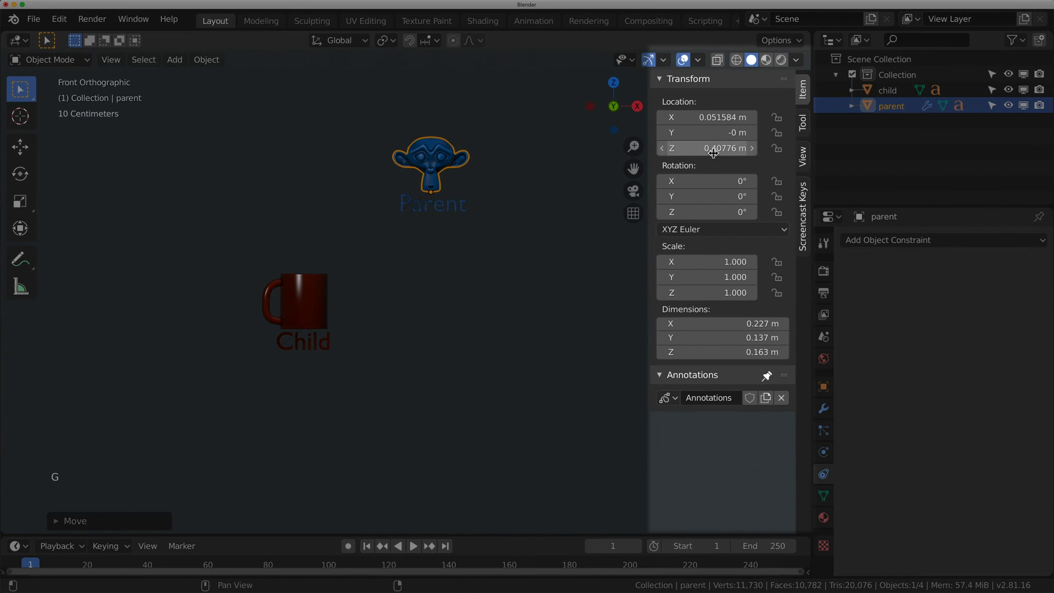
{"action": "key", "text": "g"}
{"action": "left_click", "coordinate": [564, 158]}
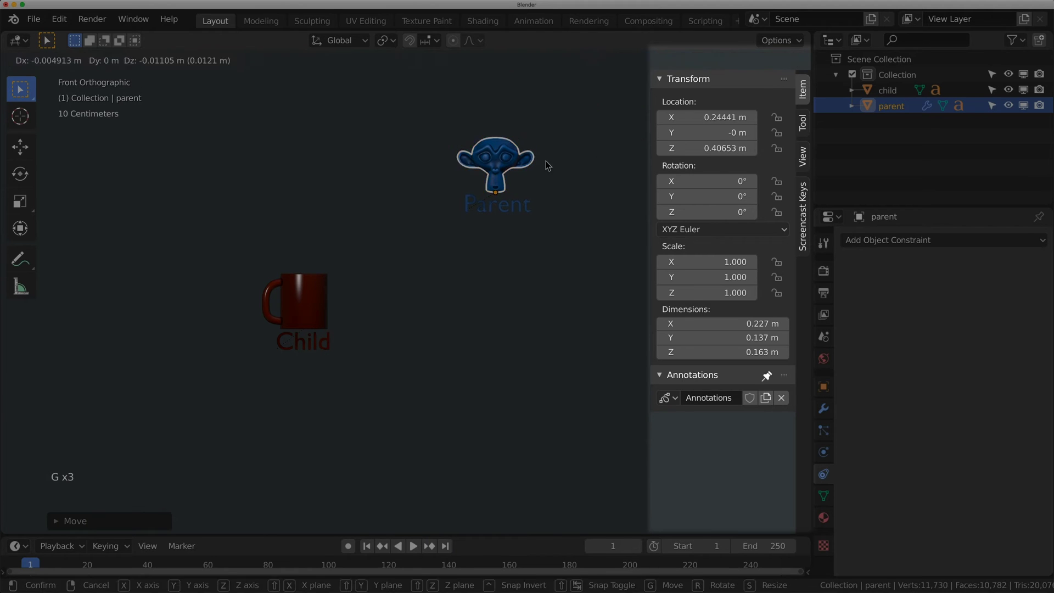
Step: Add a fresh Child Of constraint to the mug with 'parent' as its target
{"action": "left_click", "coordinate": [310, 274]}
{"action": "left_click", "coordinate": [948, 240]}
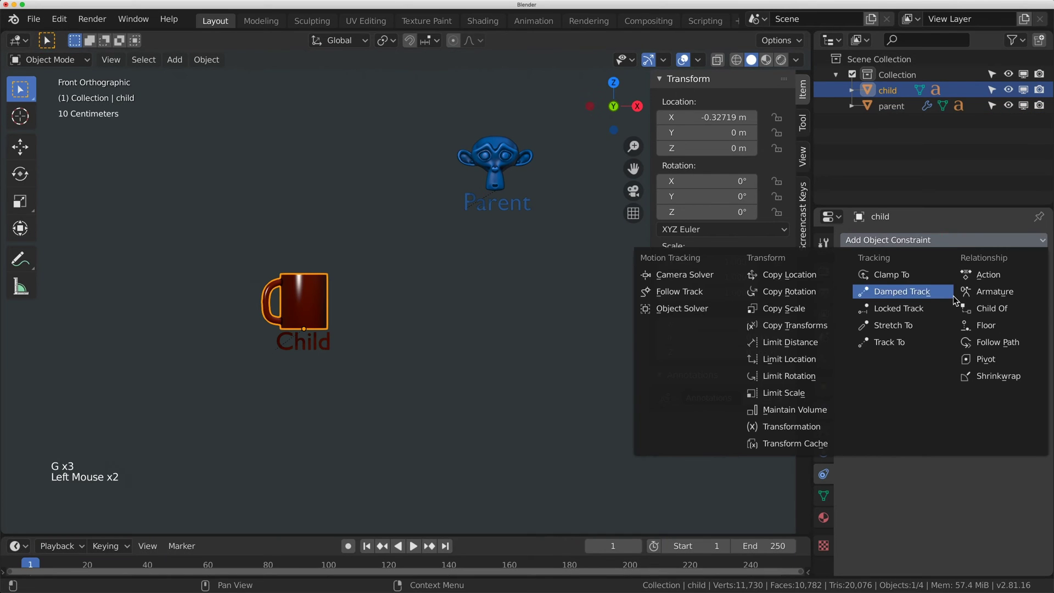
{"action": "left_click", "coordinate": [991, 308]}
{"action": "left_click", "coordinate": [934, 291]}
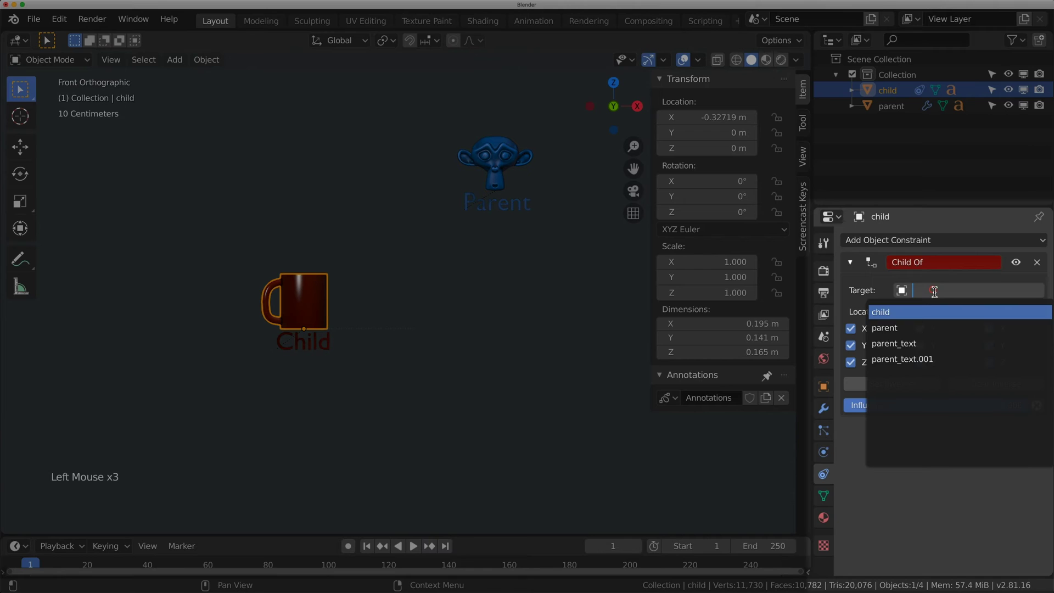
{"action": "left_click", "coordinate": [913, 327]}
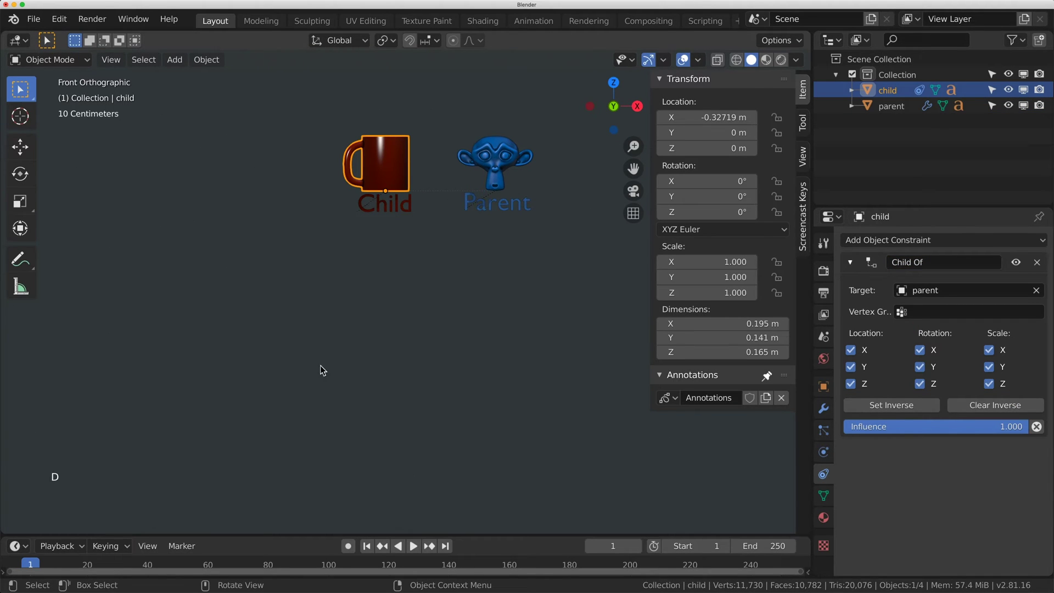
Step: Draw annotation strokes: a small loop lower left and lines up to the monkey and mug
{"action": "left_click_drag", "start_coordinate": [288, 333], "coordinate": [306, 364]}
{"action": "key", "text": "d"}
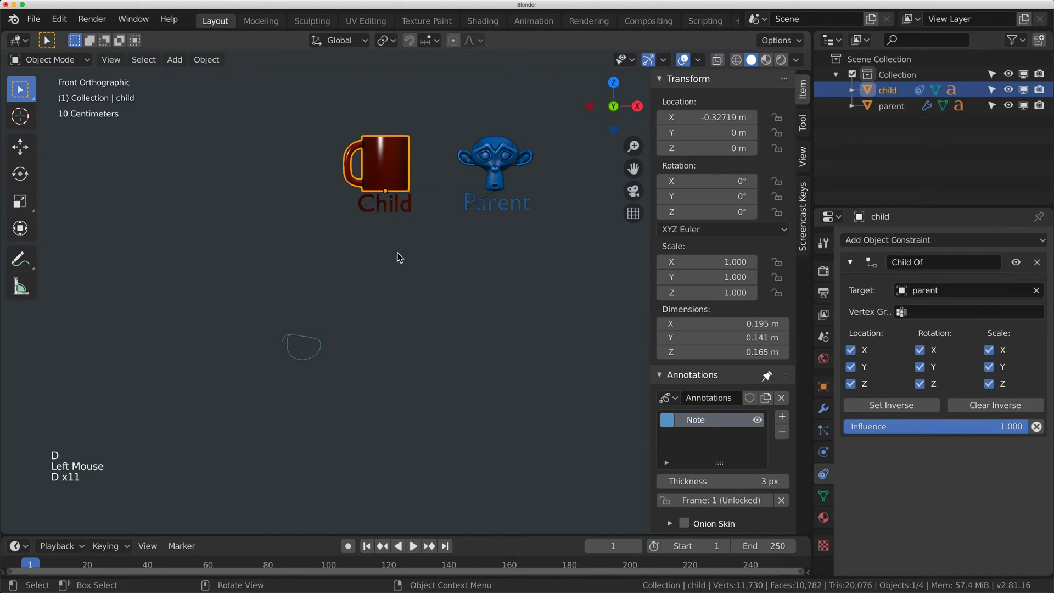
{"action": "mouse_move", "coordinate": [490, 205]}
{"action": "left_mouse_down"}
{"action": "mouse_move", "coordinate": [496, 355]}
{"action": "mouse_move", "coordinate": [413, 360]}
{"action": "left_mouse_up"}
{"action": "mouse_move", "coordinate": [308, 345]}
{"action": "left_mouse_down"}
{"action": "mouse_move", "coordinate": [349, 347]}
{"action": "mouse_move", "coordinate": [386, 279]}
{"action": "mouse_move", "coordinate": [387, 206]}
{"action": "left_mouse_up"}
{"action": "left_click", "coordinate": [387, 204]}
{"action": "key", "text": "d"}
{"action": "left_click", "coordinate": [495, 190]}
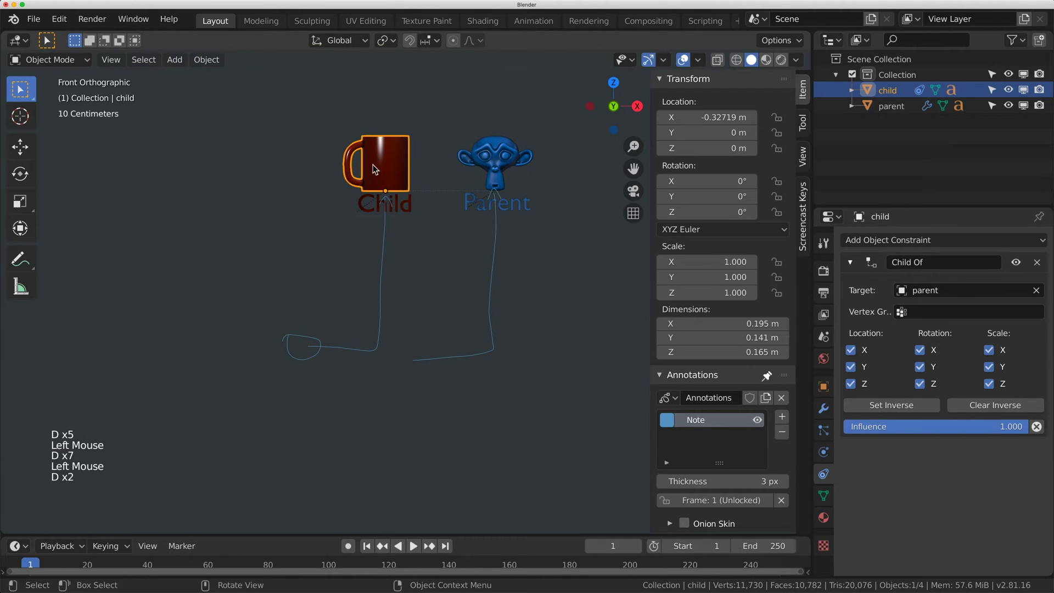
Step: Edit the monkey's Location X, then undo the change
{"action": "left_click", "coordinate": [492, 156]}
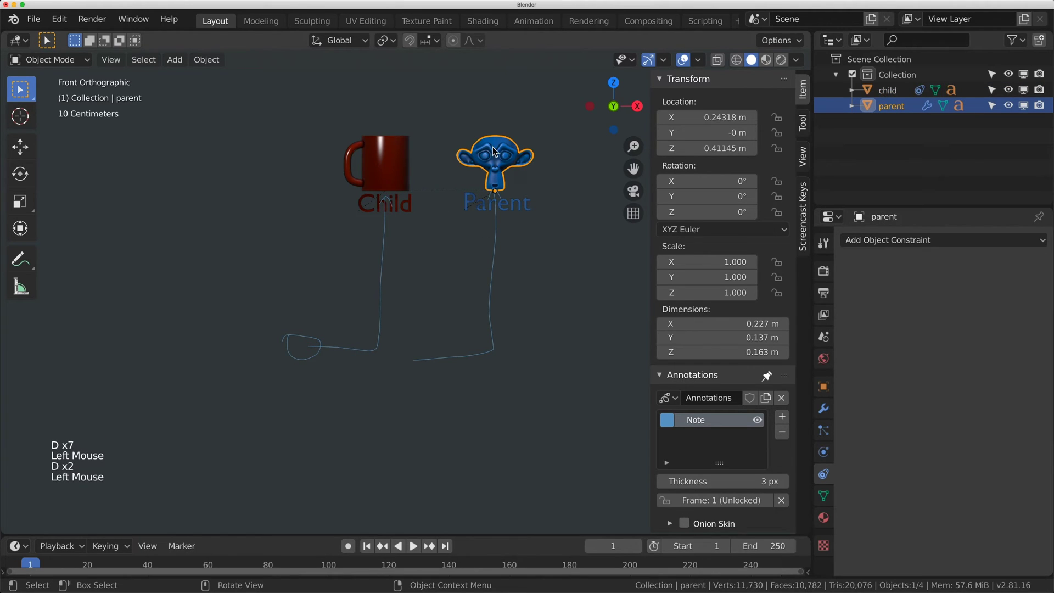
{"action": "left_click", "coordinate": [692, 118]}
{"action": "key", "text": "Return"}
{"action": "key", "text": "super+z"}
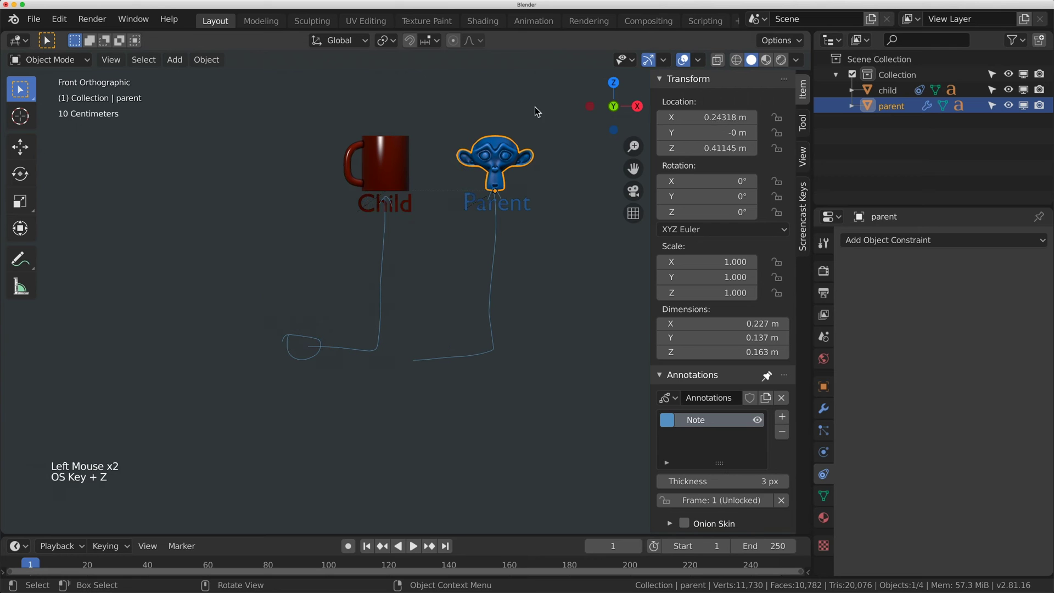
Step: Click Set Inverse on the mug's Child Of constraint, then select the monkey
{"action": "left_click", "coordinate": [371, 181]}
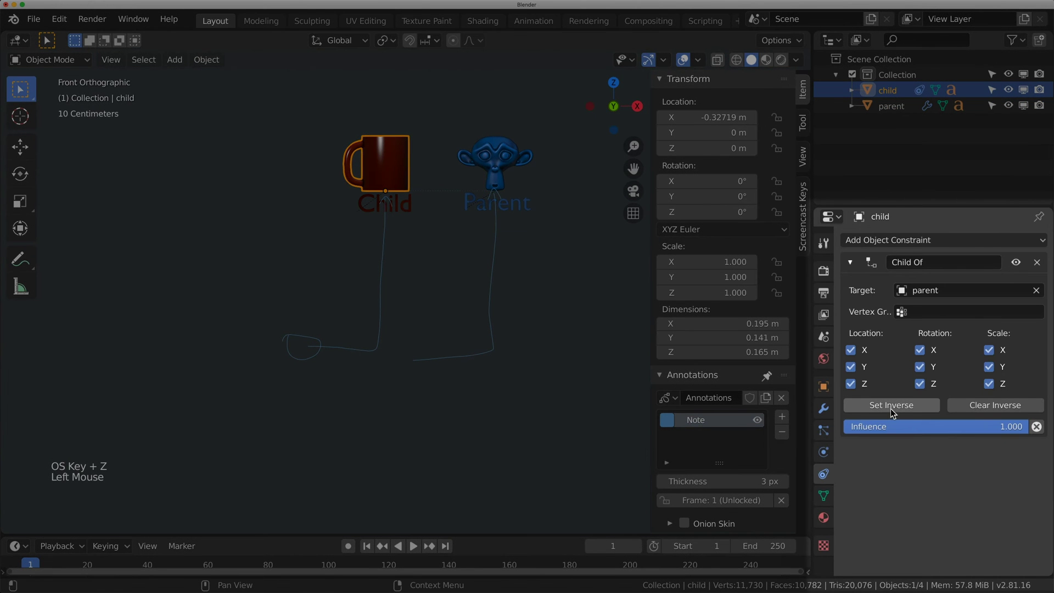
{"action": "left_click", "coordinate": [891, 408]}
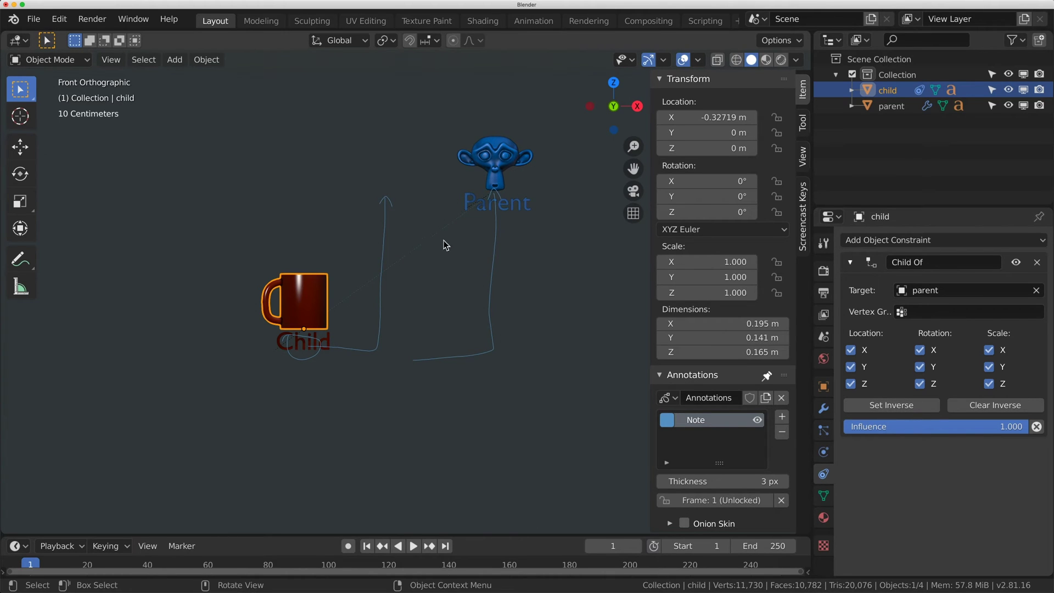
{"action": "left_click", "coordinate": [491, 153]}
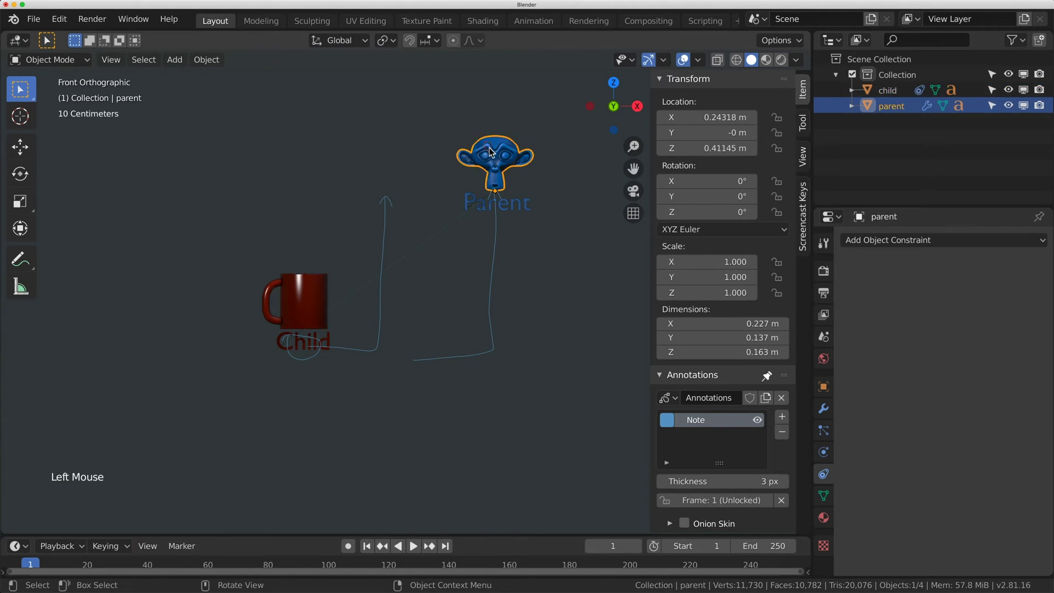
Step: Clear the mug's Child Of inverse, then start an annotation stroke from the loop
{"action": "left_click", "coordinate": [272, 330]}
{"action": "left_click", "coordinate": [1004, 406]}
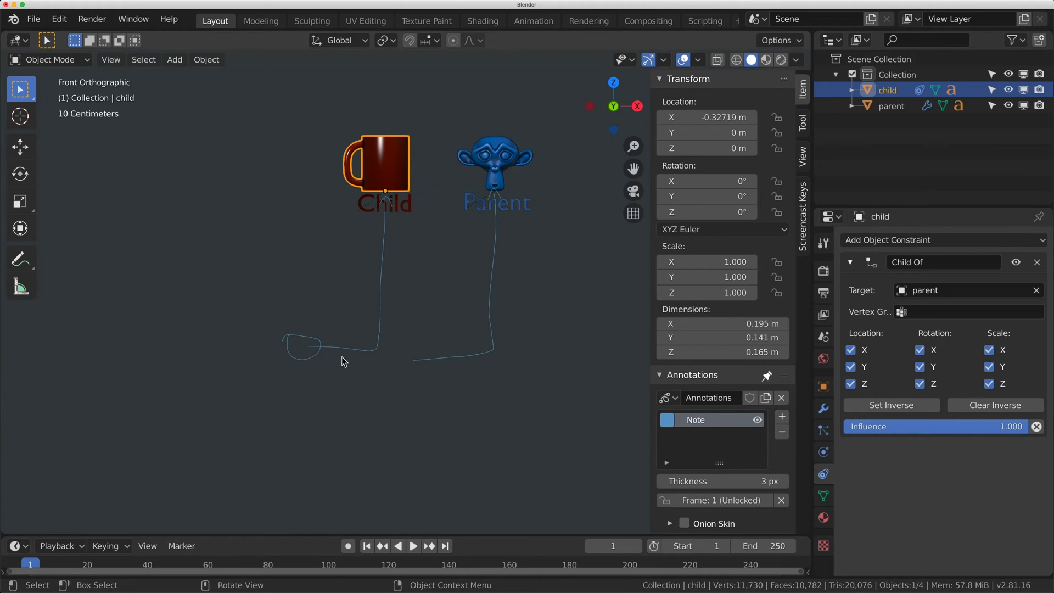
{"action": "mouse_move", "coordinate": [294, 356]}
{"action": "left_mouse_down"}
{"action": "mouse_move", "coordinate": [305, 356]}
{"action": "mouse_move", "coordinate": [294, 315]}
{"action": "mouse_move", "coordinate": [369, 200]}
{"action": "left_mouse_up"}
Step: Finish the annotation curve to the mug, select Parent, and scrub to preview its motion
{"action": "left_click", "coordinate": [369, 200]}
{"action": "key", "text": "d"}
{"action": "left_click", "coordinate": [494, 140]}
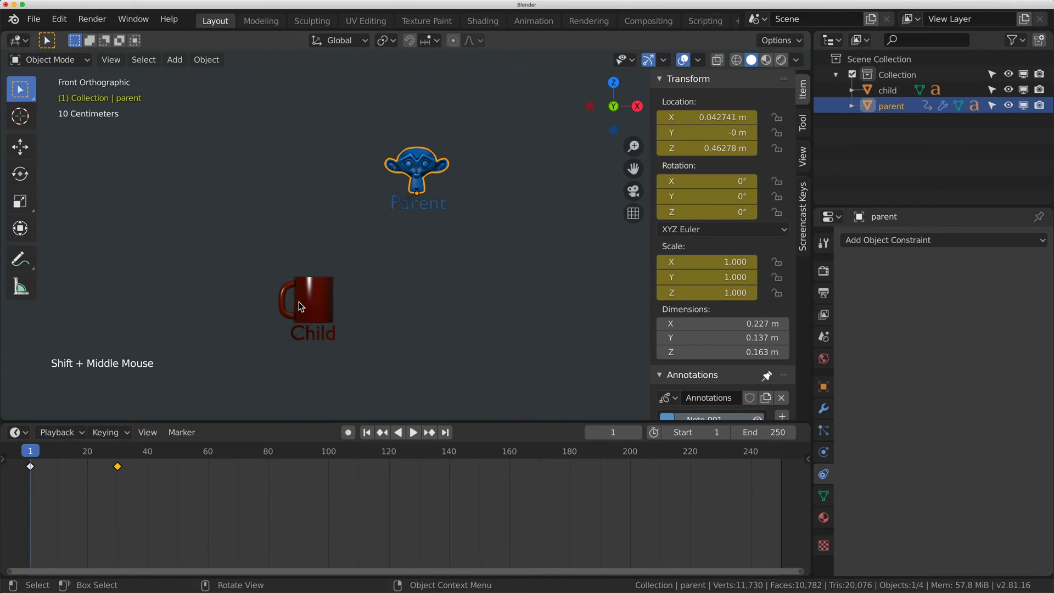
{"action": "middle_click_drag", "start_coordinate": [287, 364], "coordinate": [274, 364], "text": "shift"}
{"action": "left_click", "coordinate": [408, 156]}
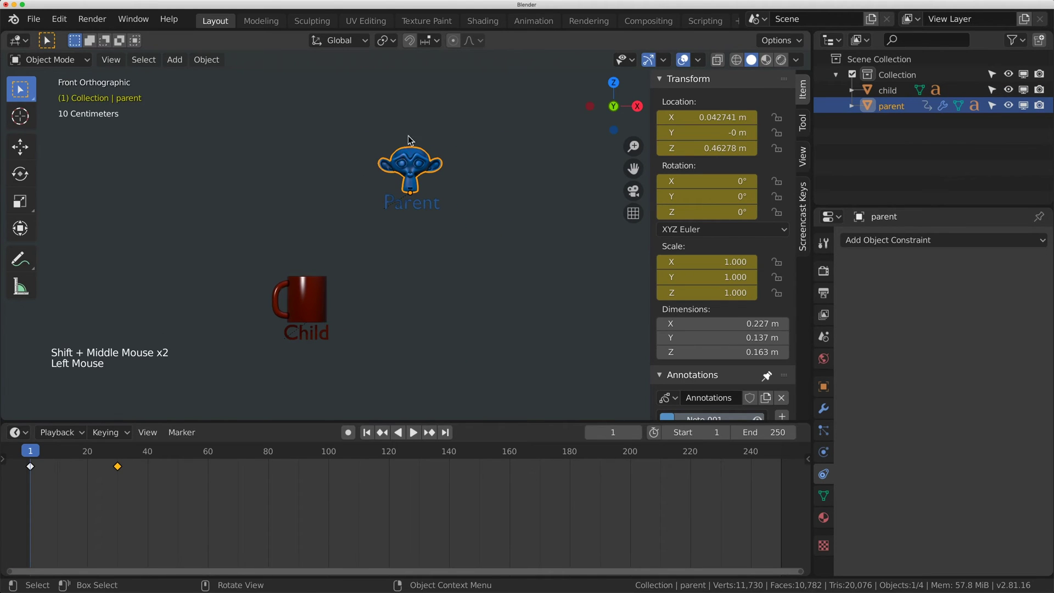
{"action": "left_click_drag", "start_coordinate": [33, 457], "coordinate": [57, 469]}
Step: Nudge the red mug slightly, then select Parent and go to frame 20
{"action": "left_click", "coordinate": [321, 287]}
{"action": "key", "text": "g"}
{"action": "left_click", "coordinate": [323, 259]}
{"action": "left_click", "coordinate": [444, 167]}
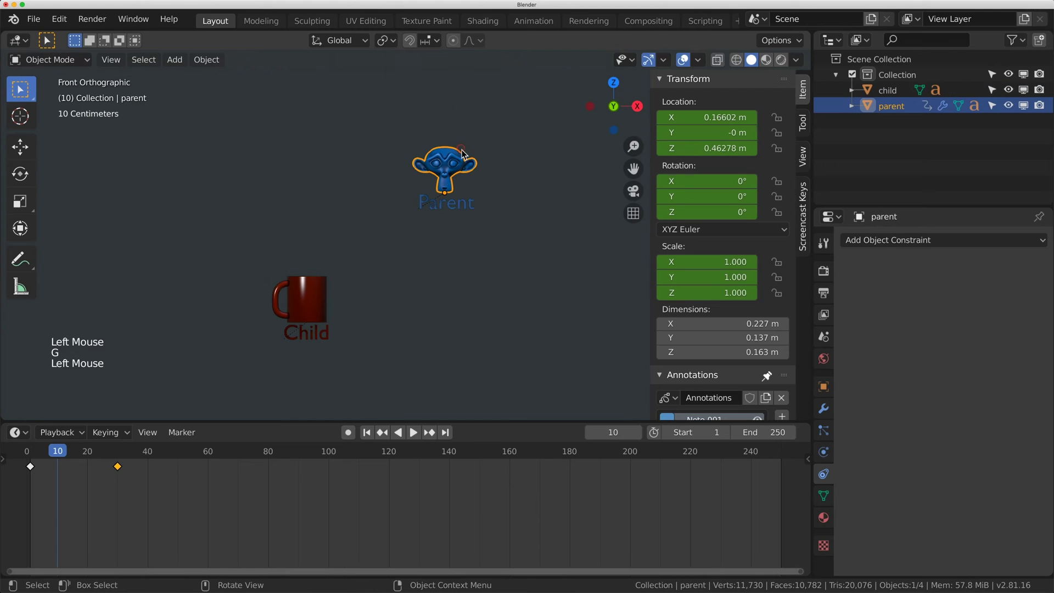
{"action": "left_click", "coordinate": [86, 454]}
{"action": "left_click_drag", "start_coordinate": [86, 454], "coordinate": [88, 454]}
Step: Cancel a trial mug move, scrub back to frame 10, and select the red mug
{"action": "left_click", "coordinate": [319, 297]}
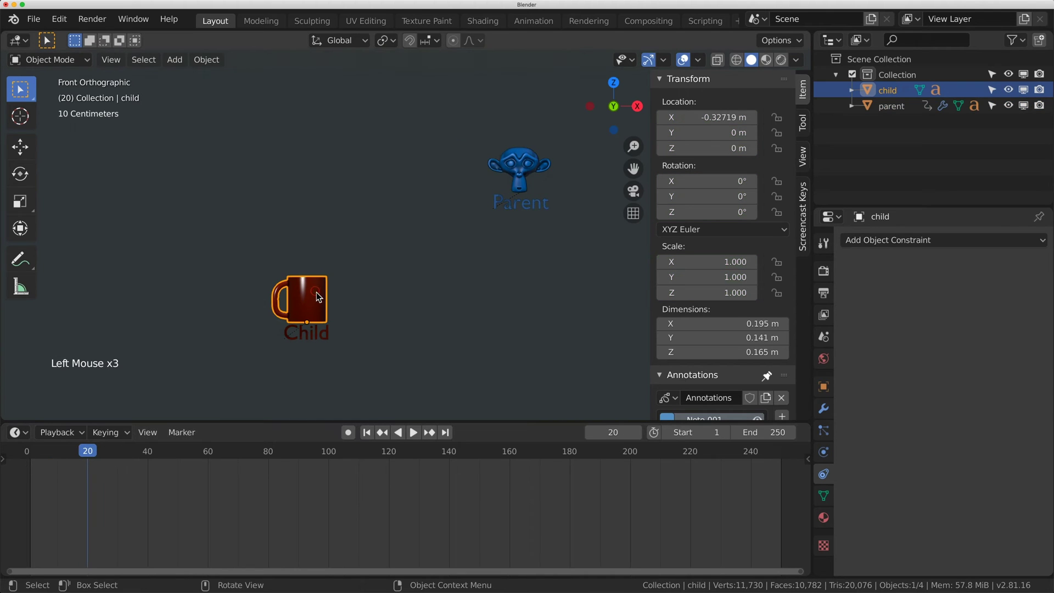
{"action": "key", "text": "g"}
{"action": "right_click", "coordinate": [333, 265]}
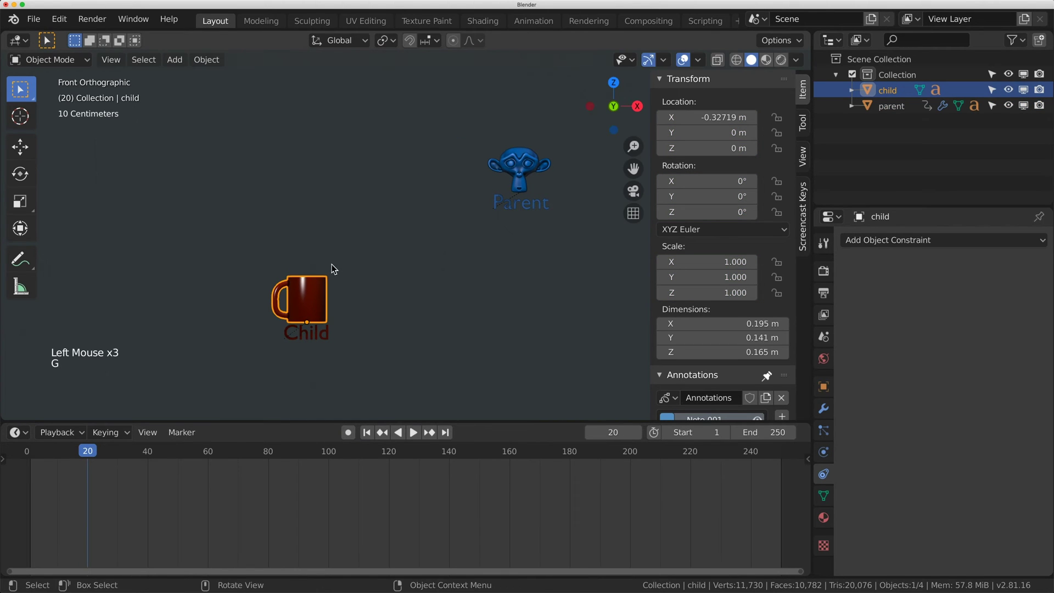
{"action": "left_click", "coordinate": [519, 164]}
{"action": "left_click_drag", "start_coordinate": [88, 458], "coordinate": [57, 458]}
{"action": "left_click", "coordinate": [276, 313]}
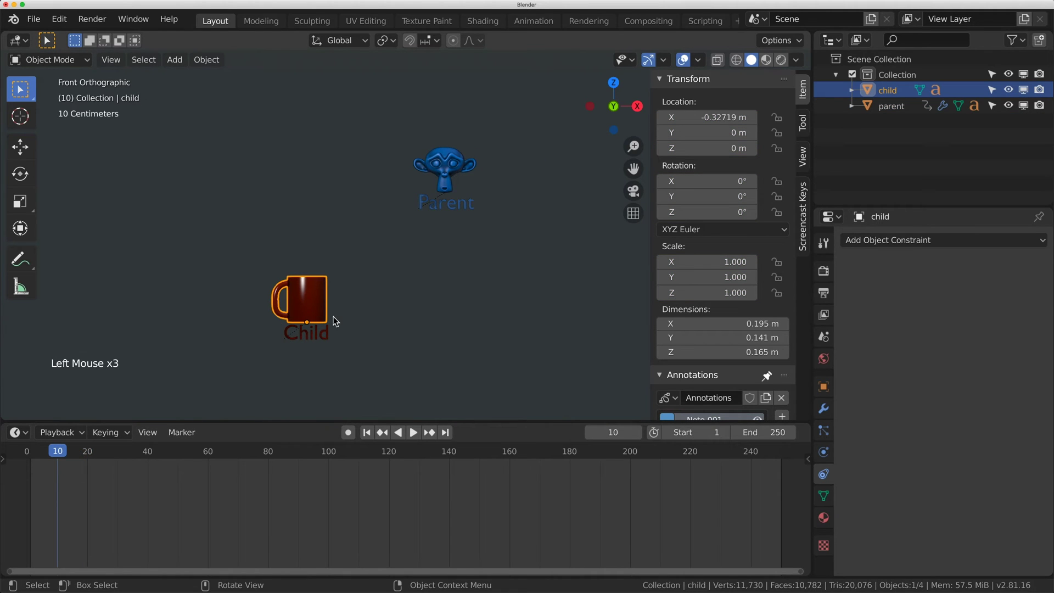
Step: At frame 10, add a Child Of constraint targeting 'parent' to the mug and Set Inverse
{"action": "left_click", "coordinate": [881, 241]}
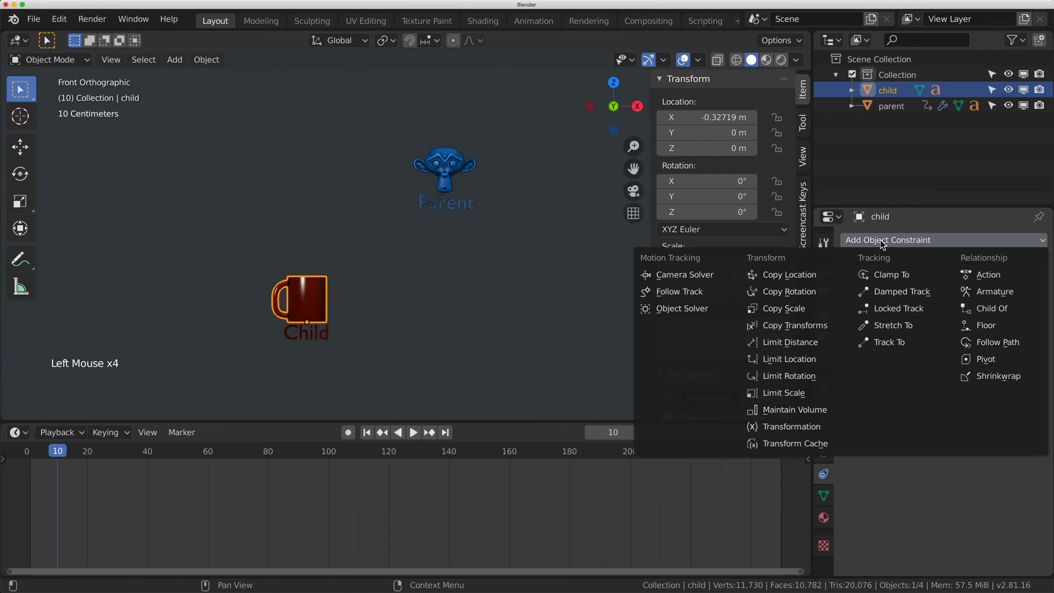
{"action": "left_click", "coordinate": [986, 308]}
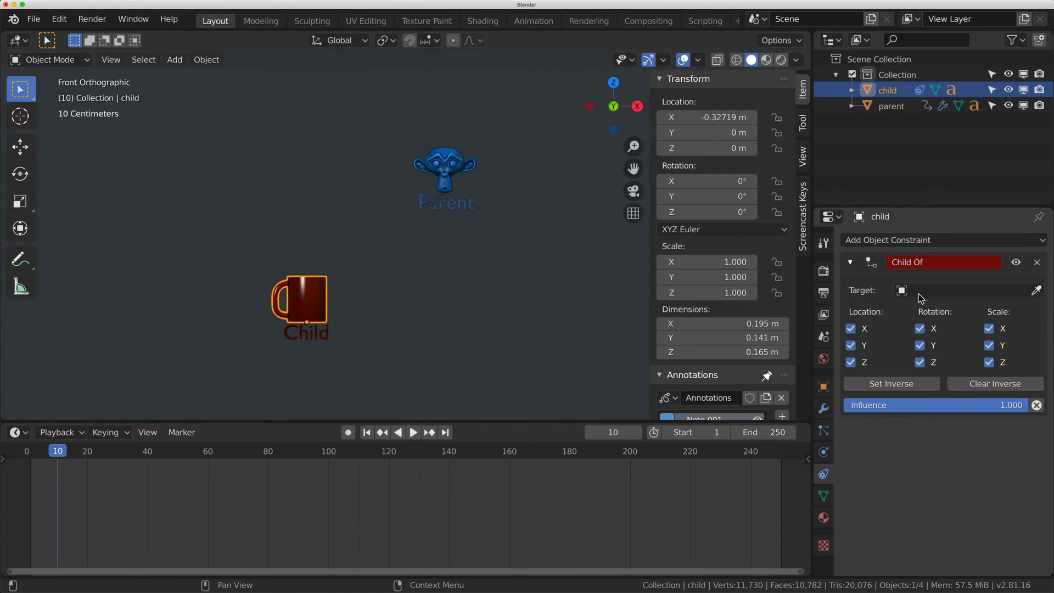
{"action": "left_click", "coordinate": [940, 299]}
{"action": "left_click", "coordinate": [900, 332]}
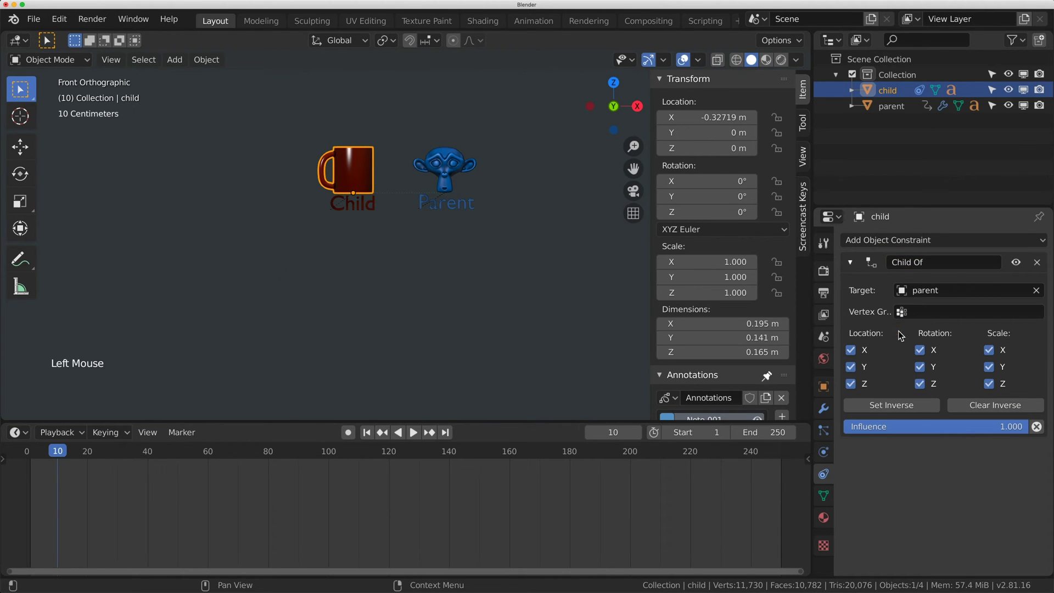
{"action": "left_click", "coordinate": [893, 406]}
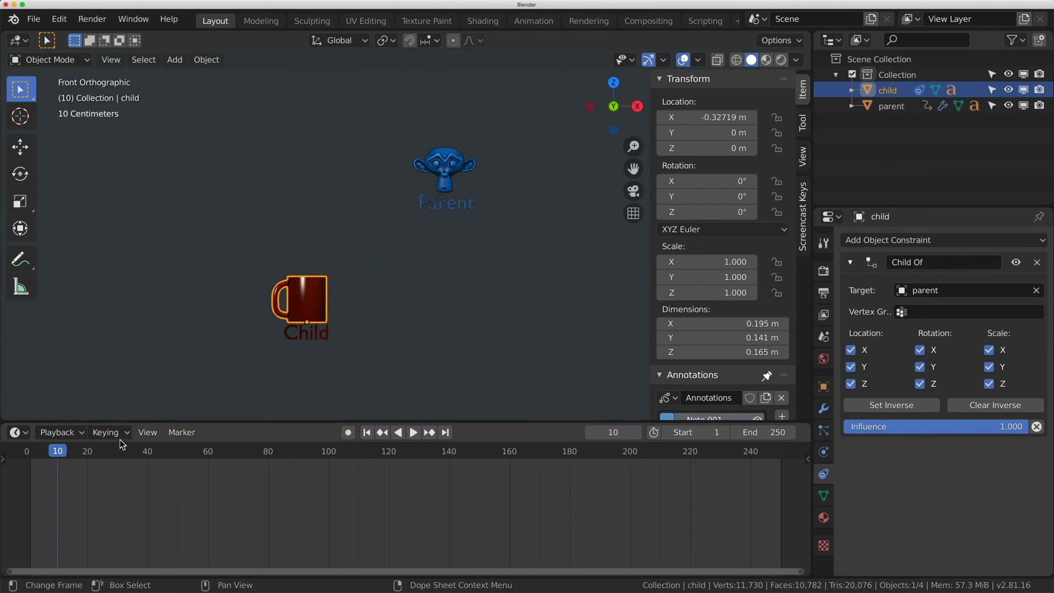
Step: Key Child Of influence 1.0 at frame 10 and 0.0 at frame 9, then scrub to preview
{"action": "key", "text": "i"}
{"action": "key", "text": "Left"}
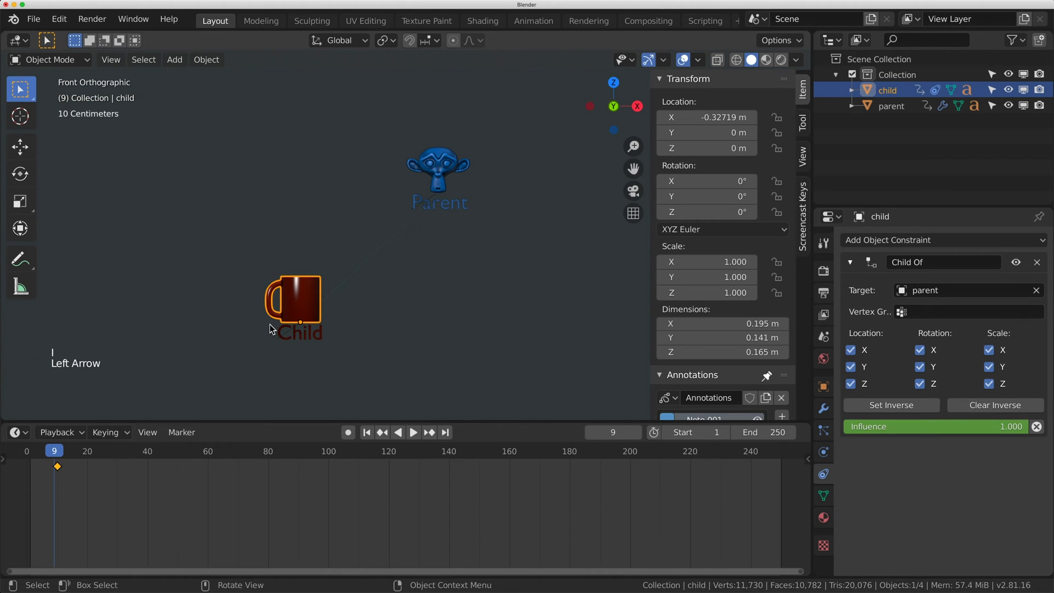
{"action": "left_click_drag", "start_coordinate": [954, 427], "coordinate": [848, 427]}
{"action": "key", "text": "i"}
{"action": "left_click", "coordinate": [936, 430]}
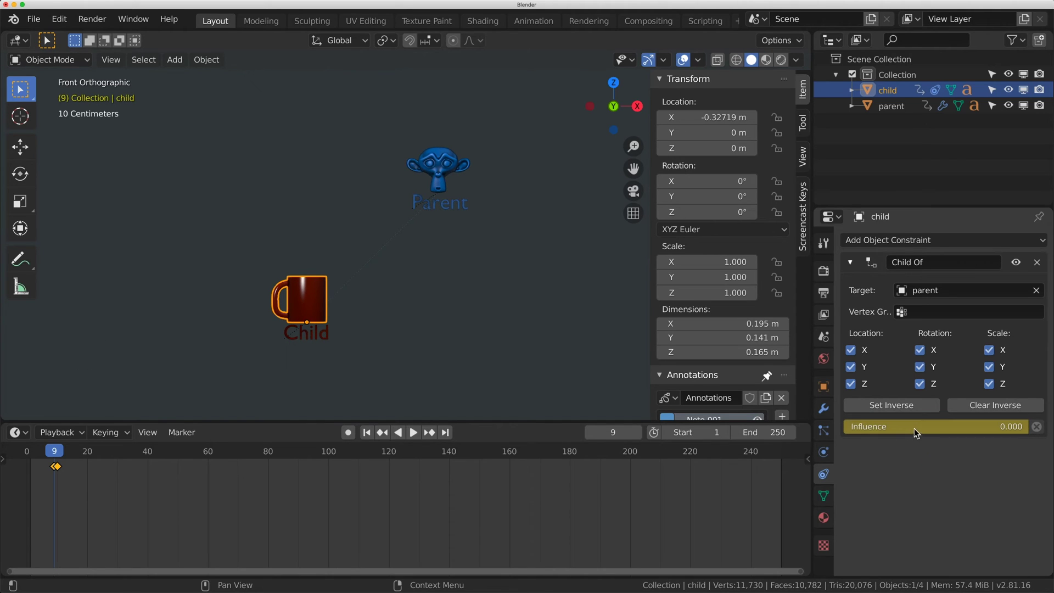
{"action": "left_click_drag", "start_coordinate": [48, 454], "coordinate": [87, 467]}
Step: At frame 20, key Child Of influence 1.0 and the mug's transforms, then step to frame 21
{"action": "left_click", "coordinate": [942, 427]}
{"action": "left_click_drag", "start_coordinate": [943, 426], "coordinate": [1026, 426]}
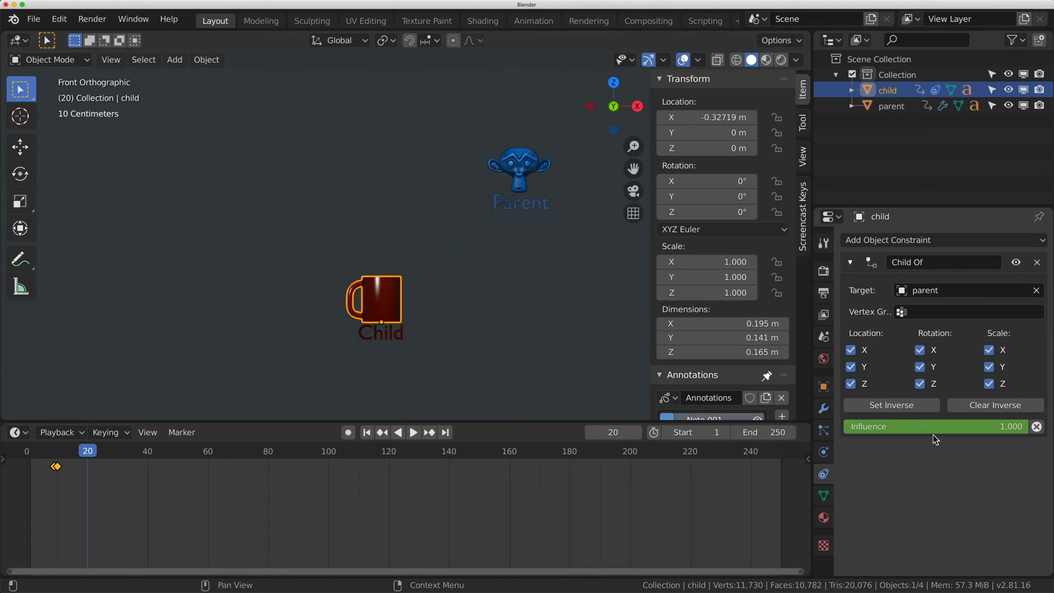
{"action": "key", "text": "i"}
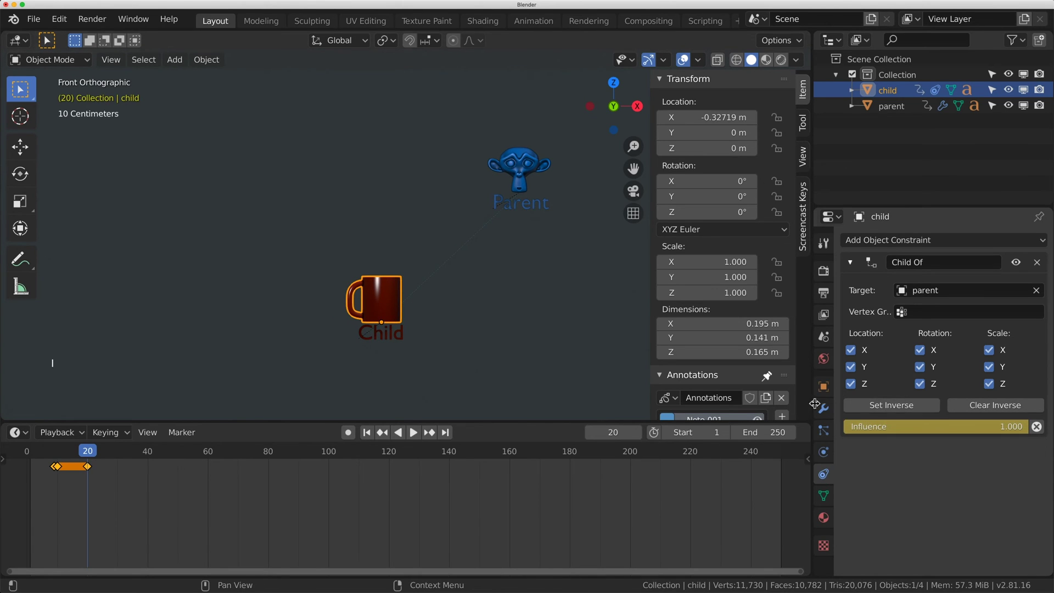
{"action": "key", "text": "i"}
{"action": "key", "text": "i"}
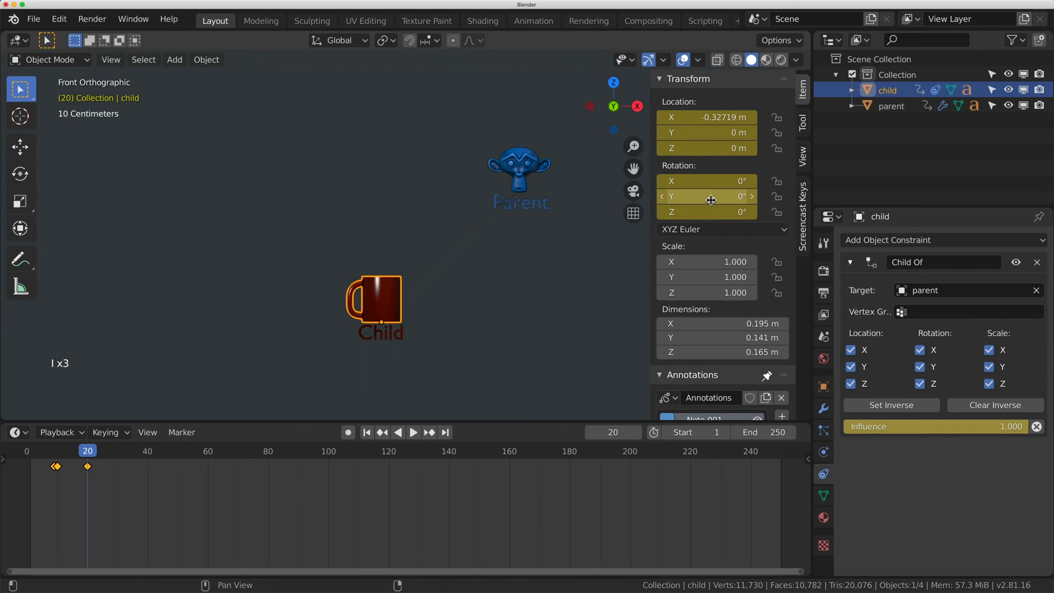
{"action": "key", "text": "ctrl+z"}
{"action": "key", "text": "i"}
{"action": "key", "text": "i"}
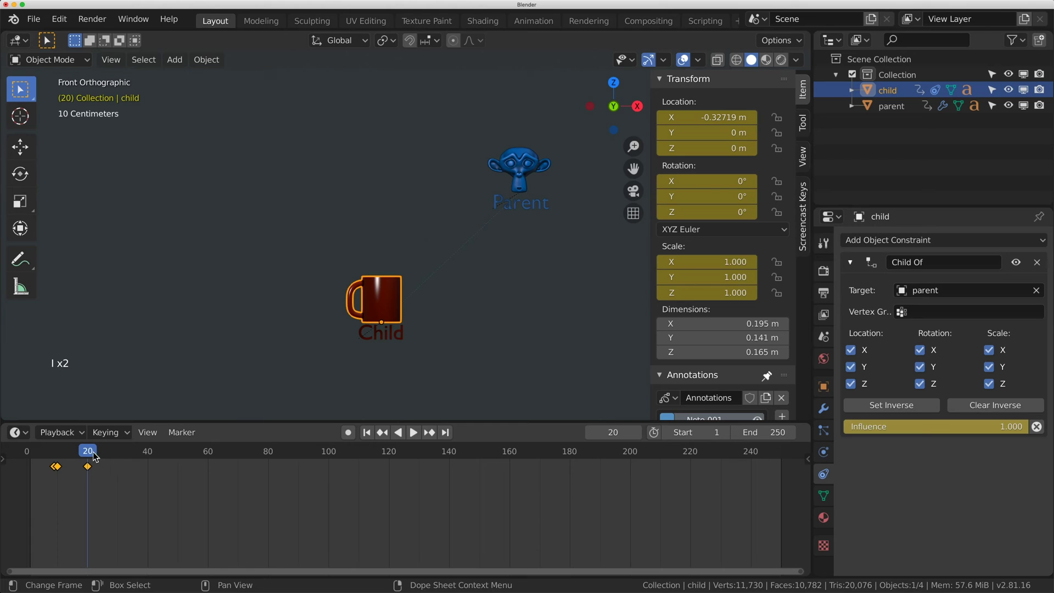
{"action": "key", "text": "Right"}
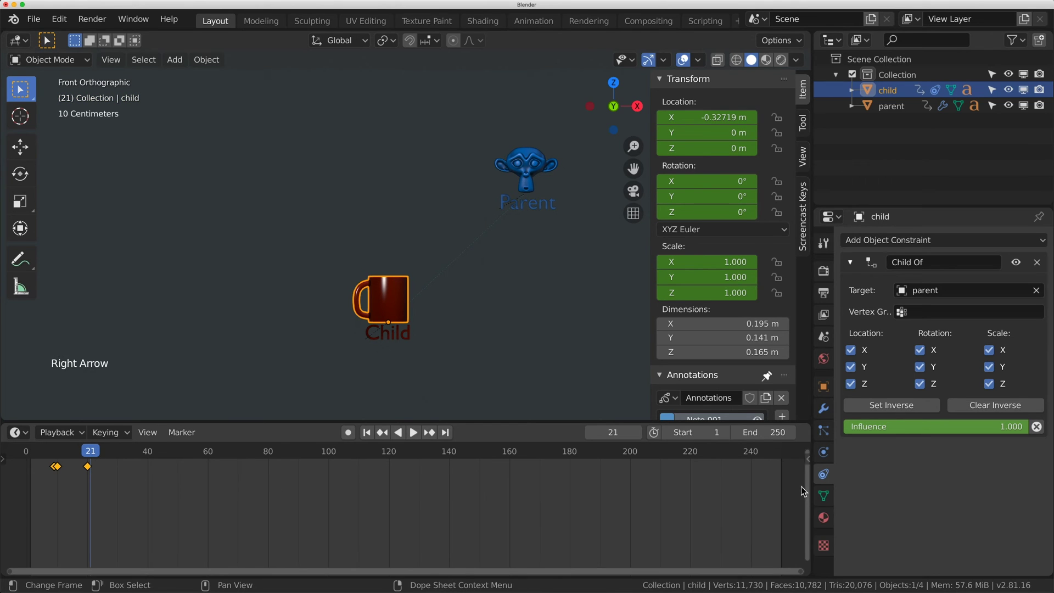
{"action": "mouse_move", "coordinate": [1011, 426]}
{"action": "left_mouse_down"}
{"action": "mouse_move", "coordinate": [845, 427]}
{"action": "mouse_move", "coordinate": [1025, 427]}
{"action": "left_mouse_up"}
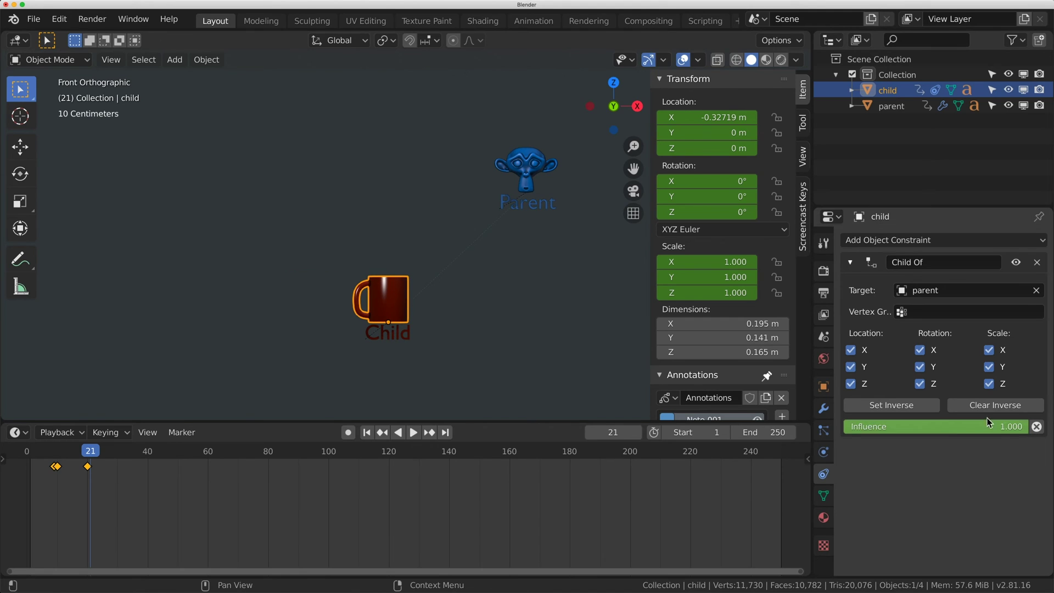
Step: Apply the mug's visual transform and keyframe its location (X -0.035795 m) at frame 21
{"action": "left_click", "coordinate": [206, 61]}
{"action": "mouse_move", "coordinate": [240, 142]}
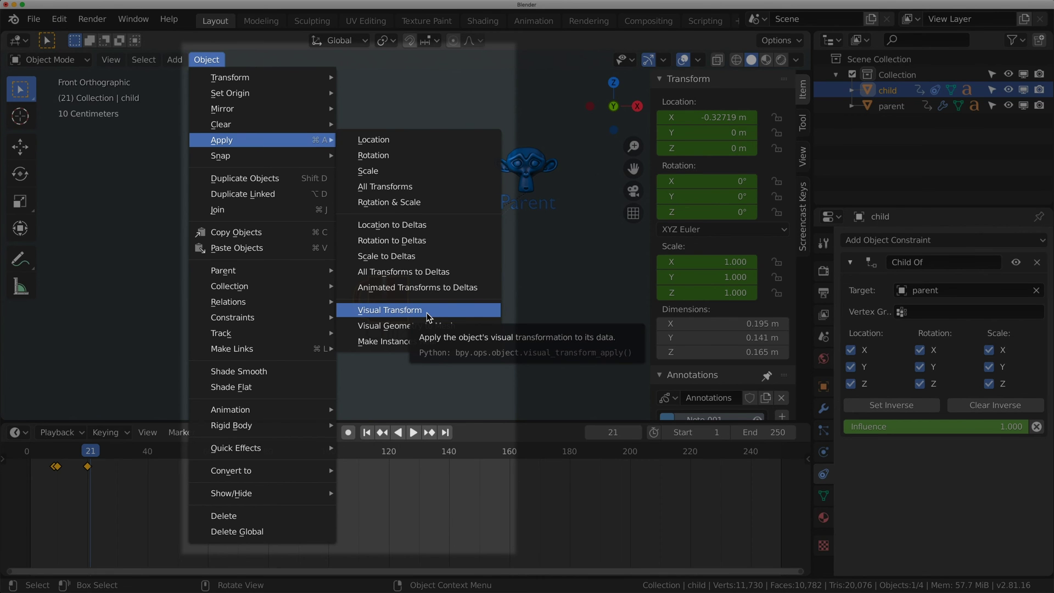
{"action": "left_click", "coordinate": [429, 317]}
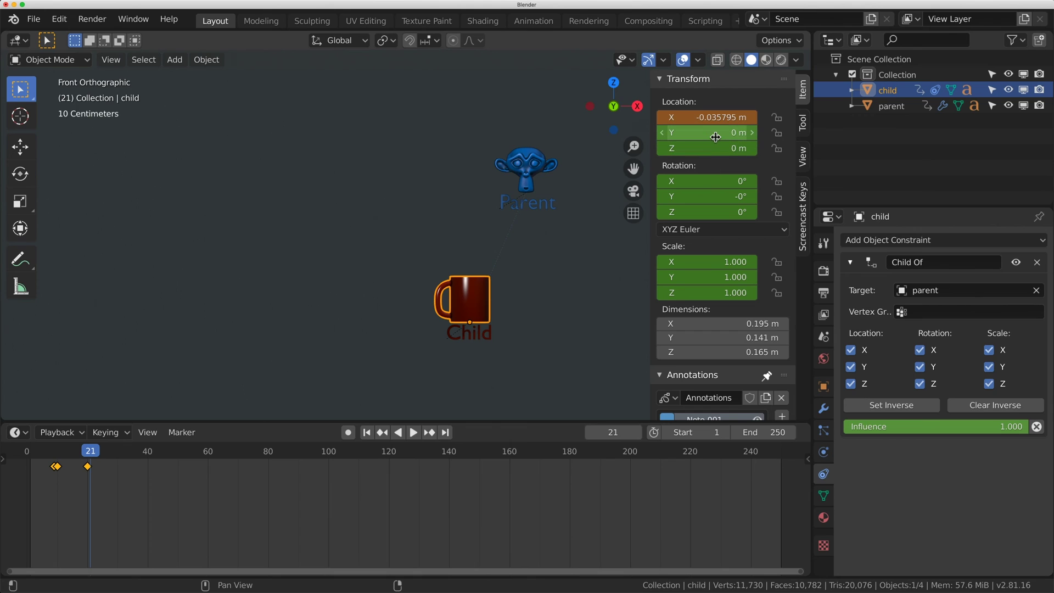
{"action": "key", "text": "i"}
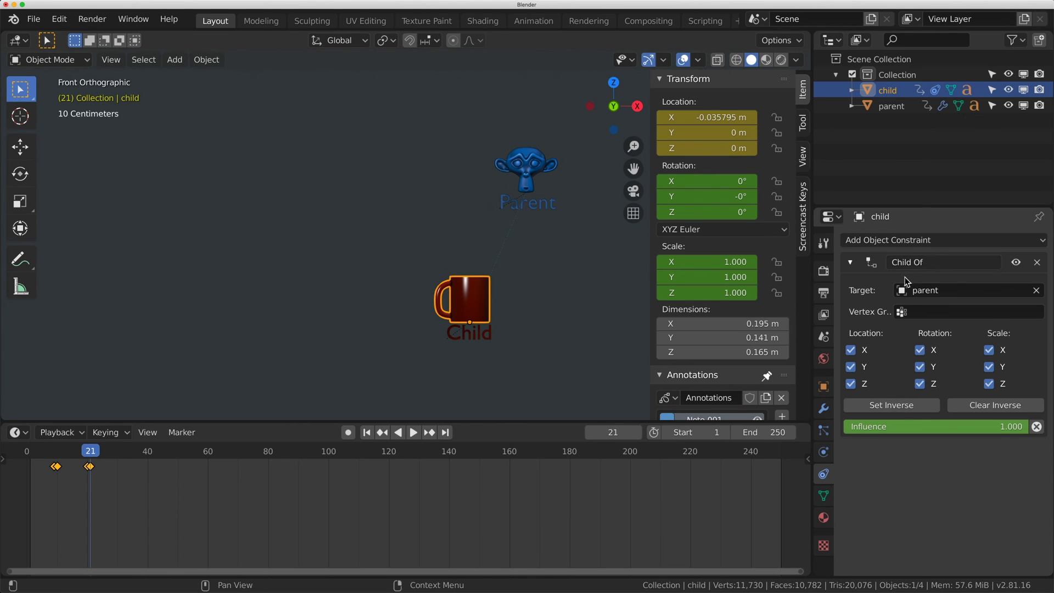
Step: Set the Child Of influence to 0.000 and keyframe it at frame 21
{"action": "left_click", "coordinate": [949, 302]}
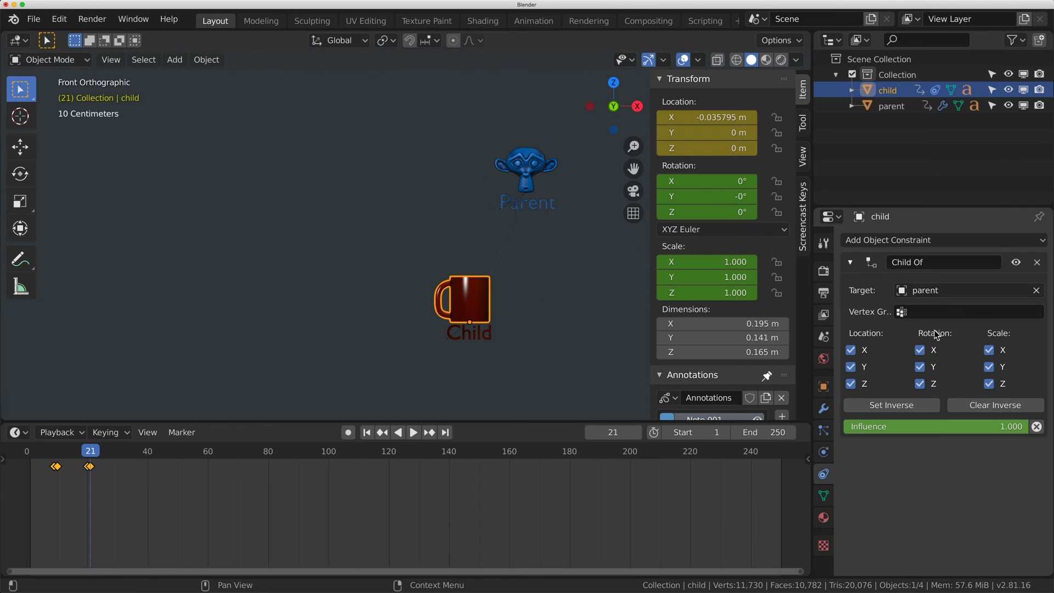
{"action": "left_click_drag", "start_coordinate": [1011, 426], "coordinate": [870, 427]}
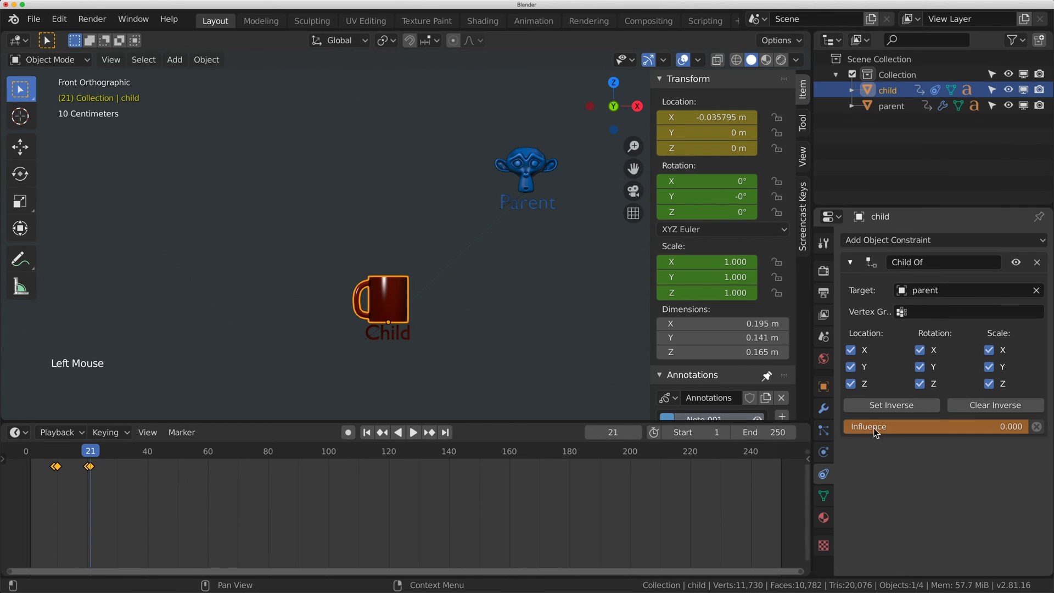
{"action": "right_click", "coordinate": [903, 434]}
{"action": "left_click", "coordinate": [899, 386]}
Step: Play the animation from the first frame and scrub the early frames to watch the pickup
{"action": "key", "text": "shift+Left"}
{"action": "key", "text": "space"}
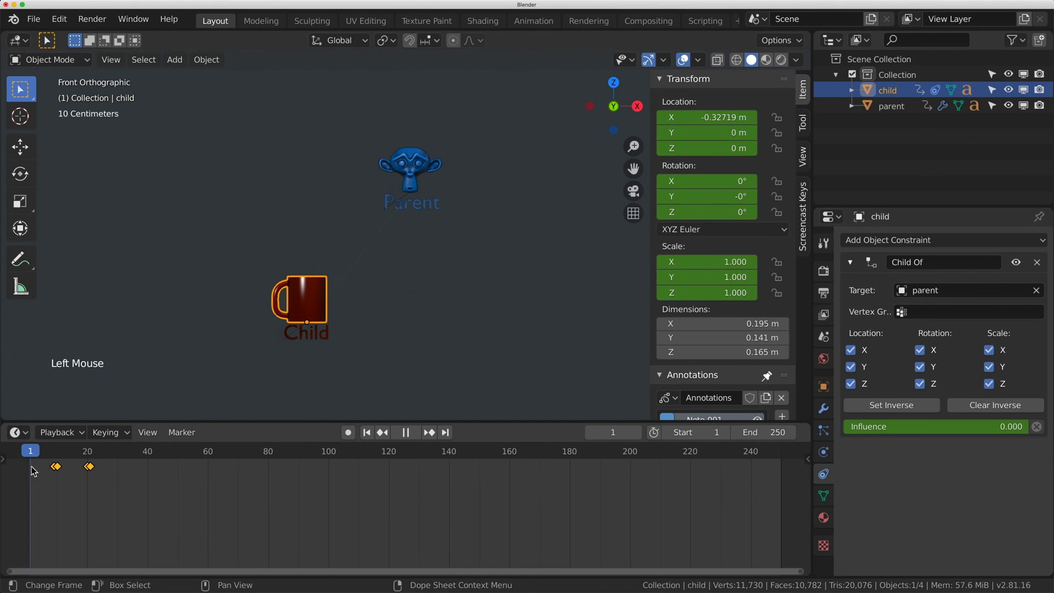
{"action": "mouse_move", "coordinate": [34, 471]}
{"action": "left_mouse_down"}
{"action": "mouse_move", "coordinate": [141, 483]}
{"action": "mouse_move", "coordinate": [106, 485]}
{"action": "mouse_move", "coordinate": [30, 460]}
{"action": "left_mouse_up"}
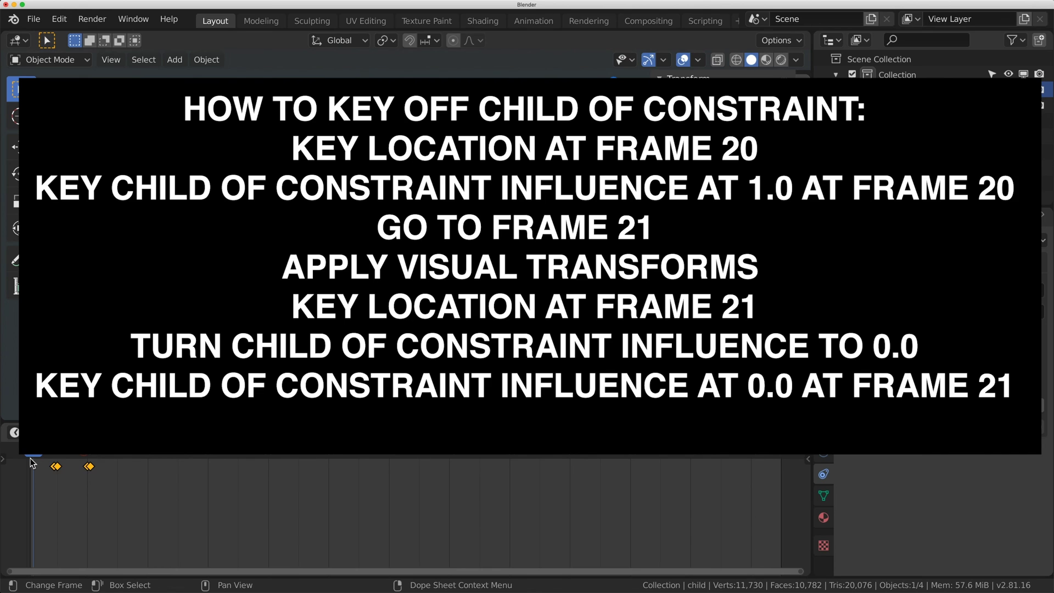
Step: Scrub forward to frame 40 to check the released mug stays in place
{"action": "left_click_drag", "start_coordinate": [30, 462], "coordinate": [146, 482]}
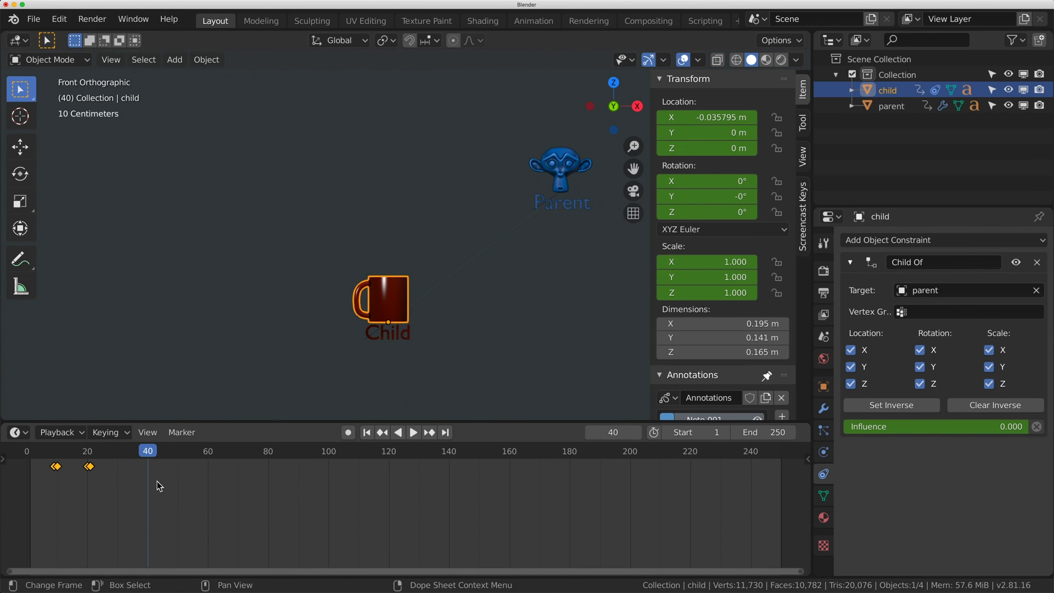